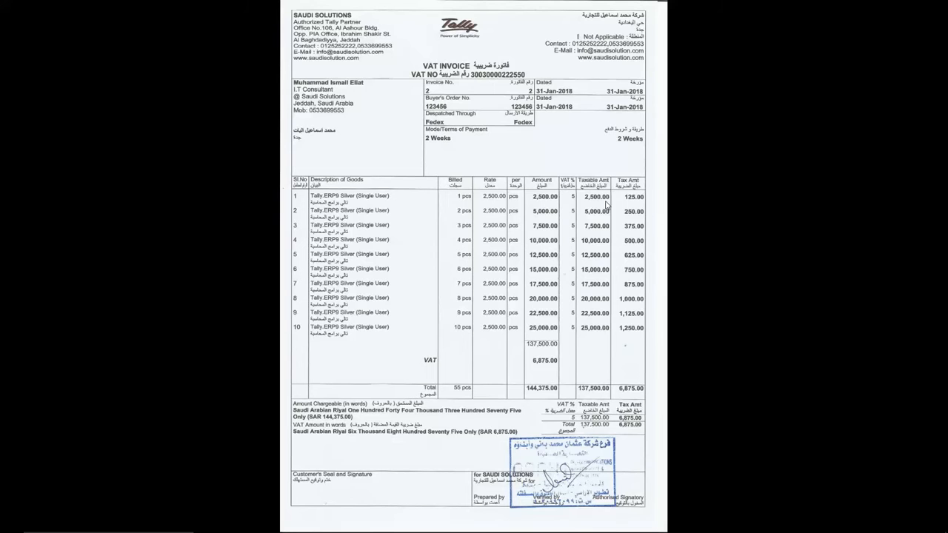
# Switch to Tally.ERP 9 and open the voucher printing settings for the sales invoice.
pyautogui.hotkey('alt', 'Tab')
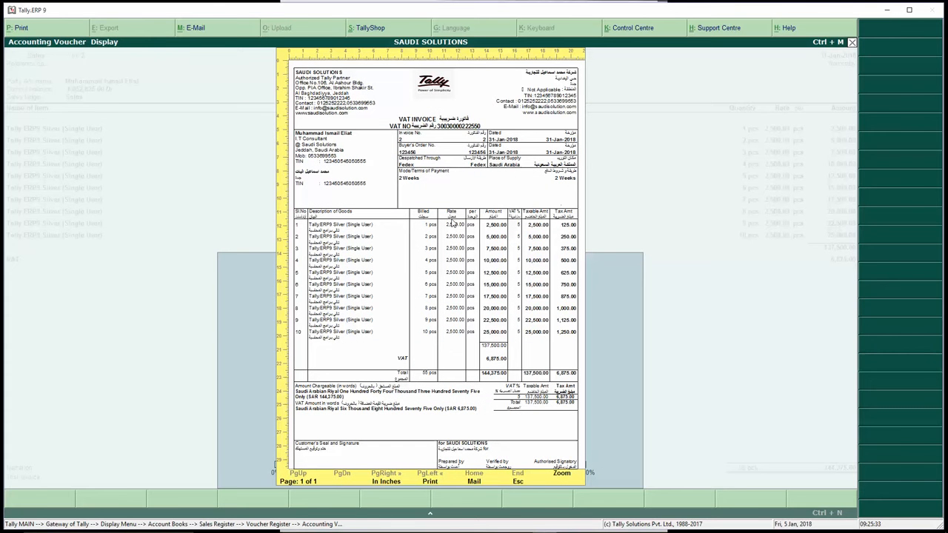
pyautogui.press('Escape')
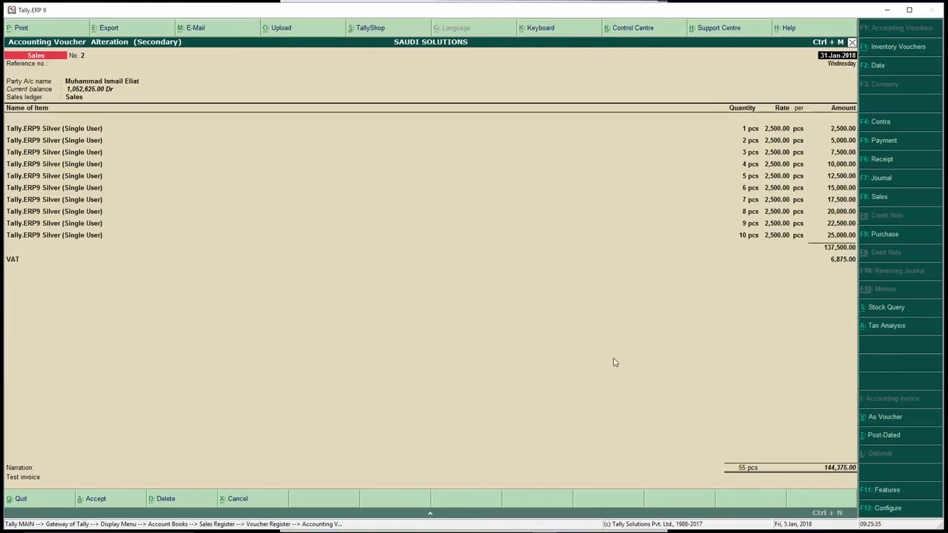
pyautogui.click(21, 28)
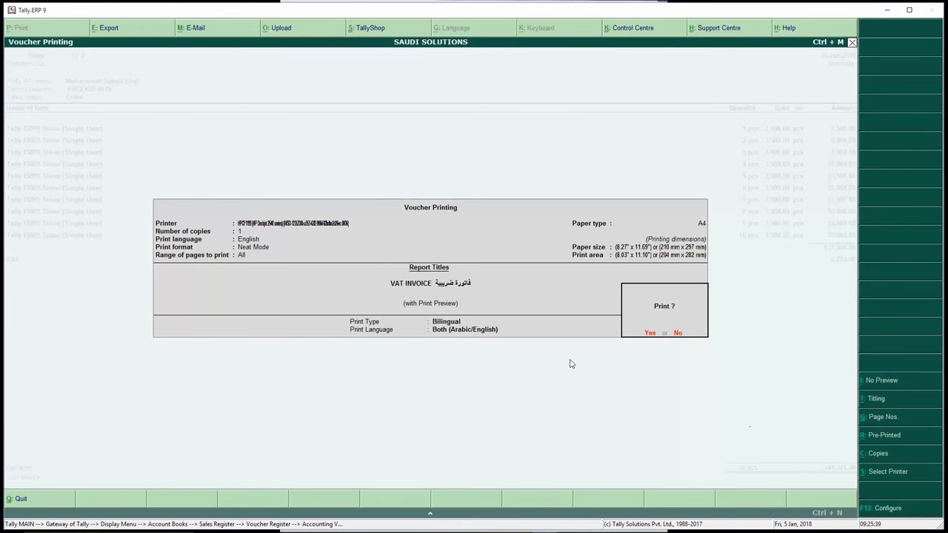
# Set printing of the company name, address, phone number and website to No in the report titles.
pyautogui.click(878, 400)
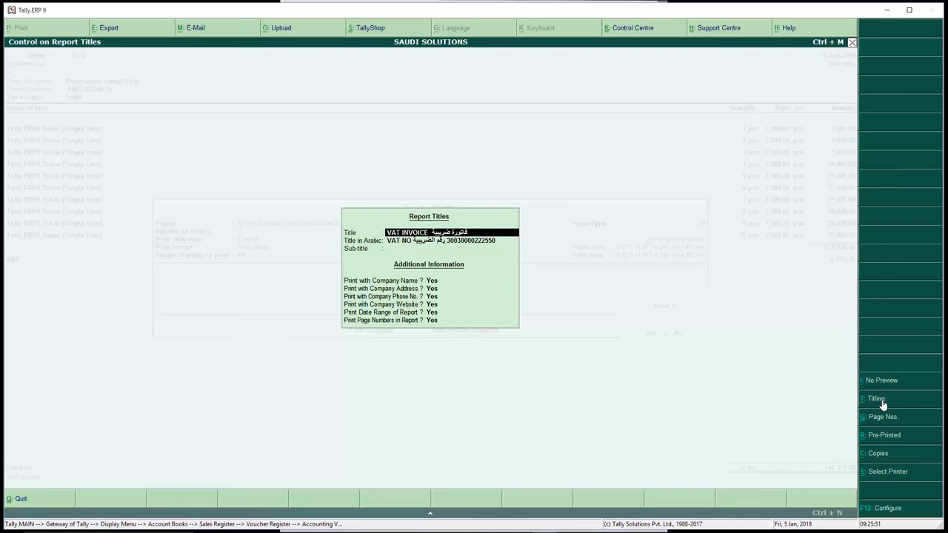
pyautogui.press('Return')
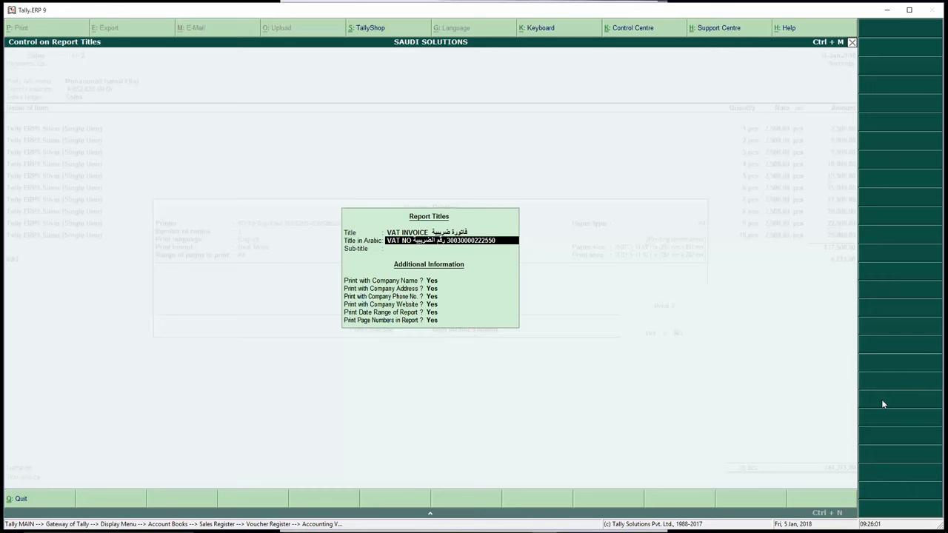
pyautogui.press('Return')
pyautogui.press('Return')
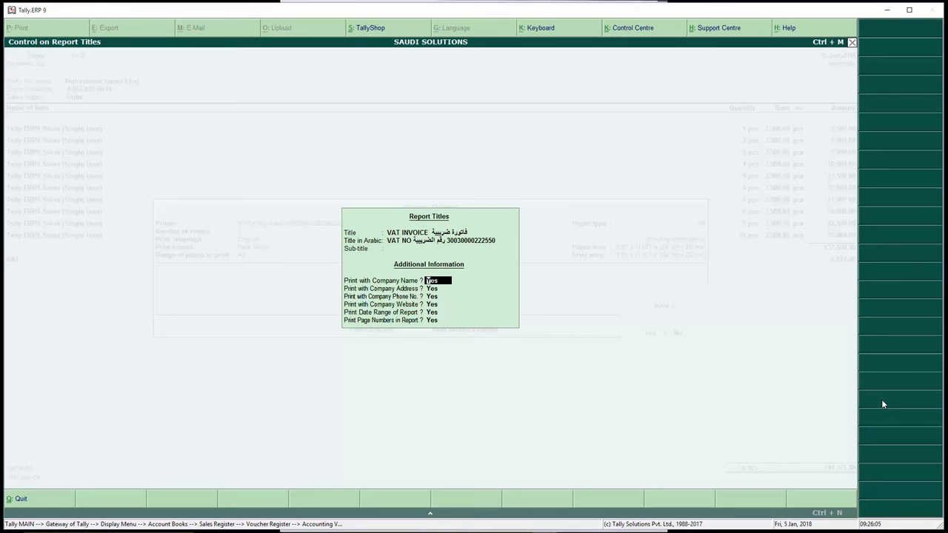
pyautogui.press('n')
pyautogui.press('n')
pyautogui.press('n')
pyautogui.press('n')
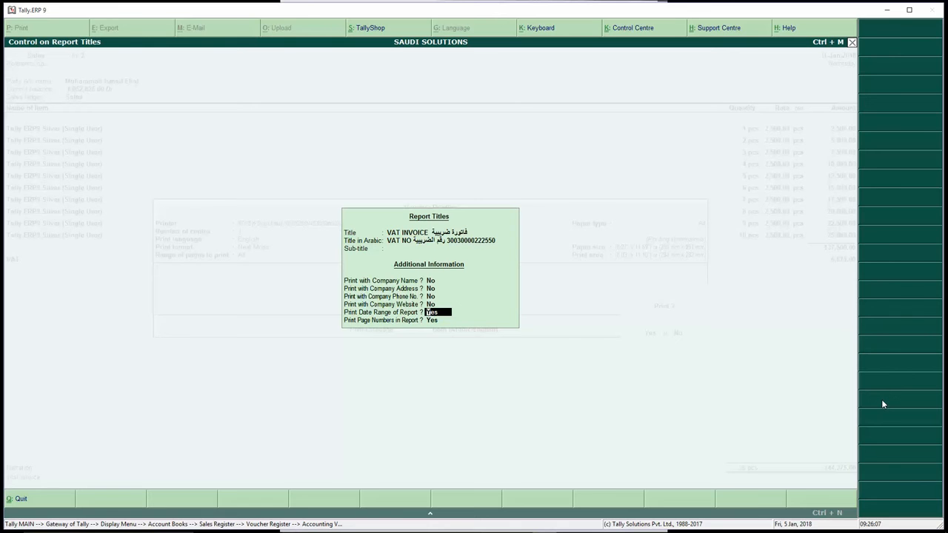
# Switch to Photos to examine the header of the scanned invoice 001.jpg, and return to Tally.ERP 9.
pyautogui.hotkey('alt', 'Tab')
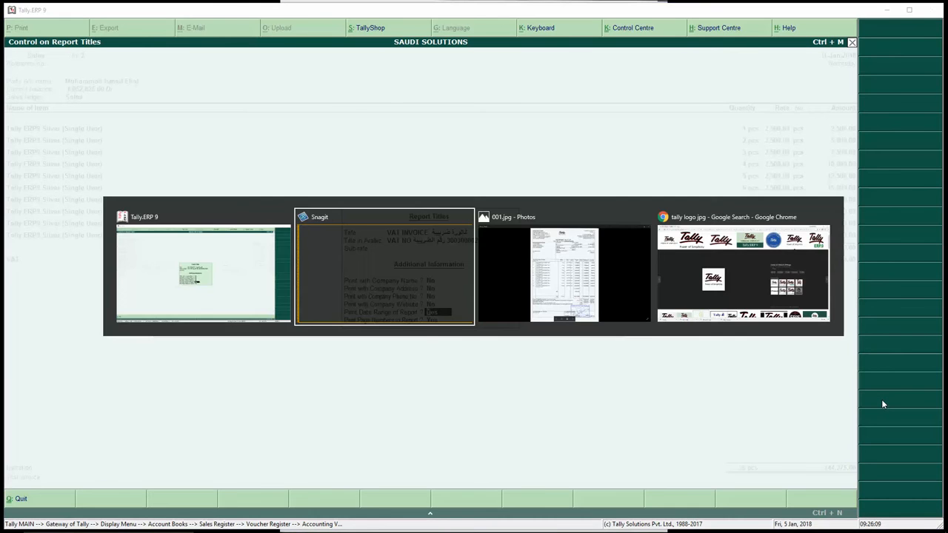
pyautogui.press('Tab')
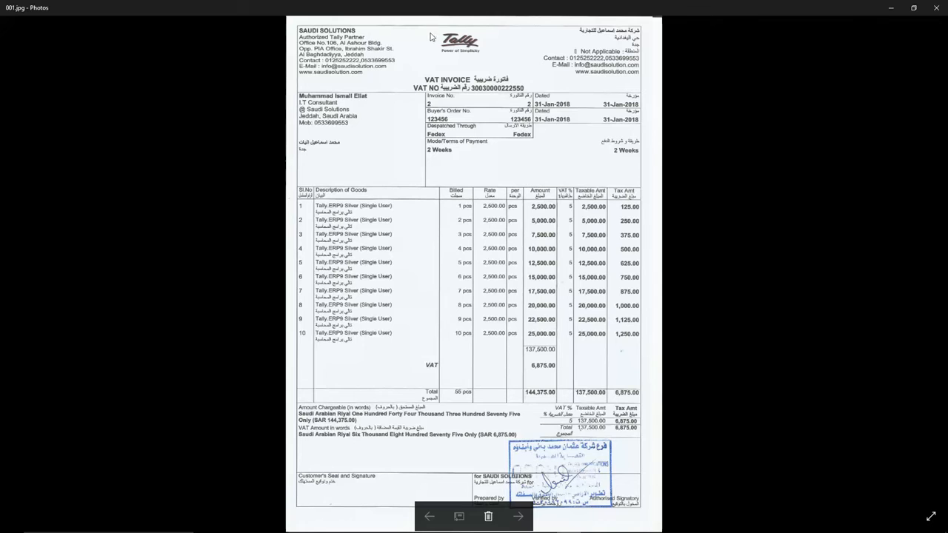
pyautogui.hotkey('alt', 'Tab')
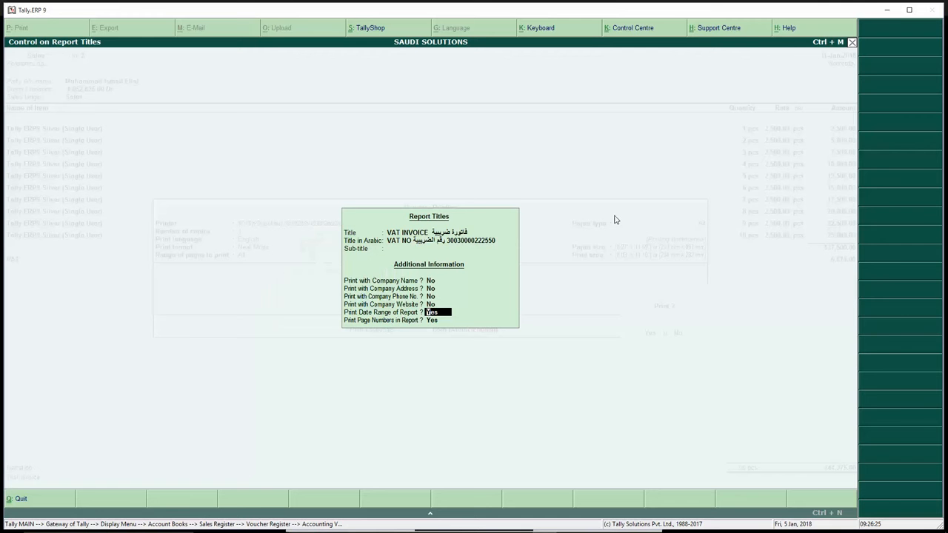
# Turn the printing of company details back on in the report titles and accept the settings.
pyautogui.press('Up')
pyautogui.press('Up')
pyautogui.press('Up')
pyautogui.press('Up')
pyautogui.press('Up')
pyautogui.press('Down')
pyautogui.write('y')
pyautogui.press('Return')
pyautogui.write('y')
pyautogui.press('Return')
pyautogui.press('Return')
pyautogui.press('Return')
pyautogui.press('Return')
pyautogui.press('Return')
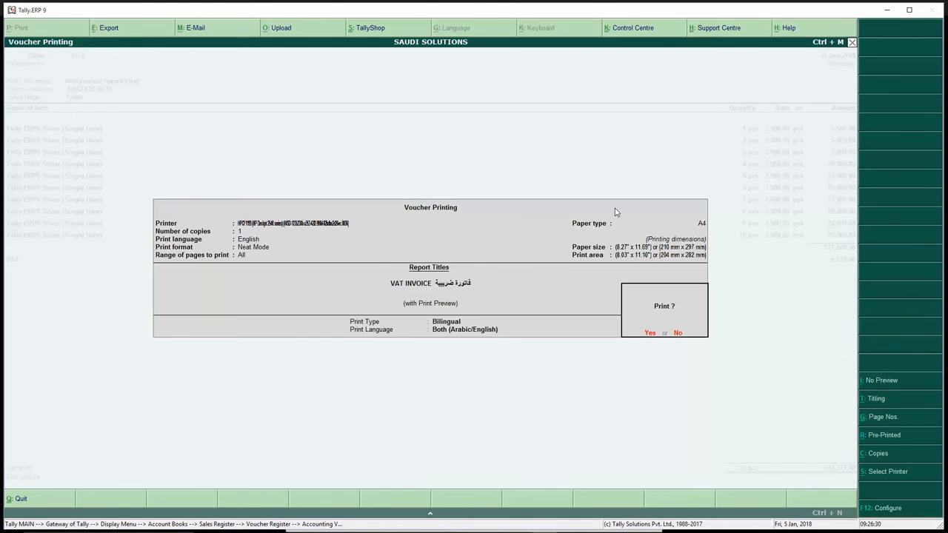
# Set Print in simple format to Yes in the invoice print configuration and accept it.
pyautogui.click(486, 333)
pyautogui.press('Return')
pyautogui.click(886, 511)
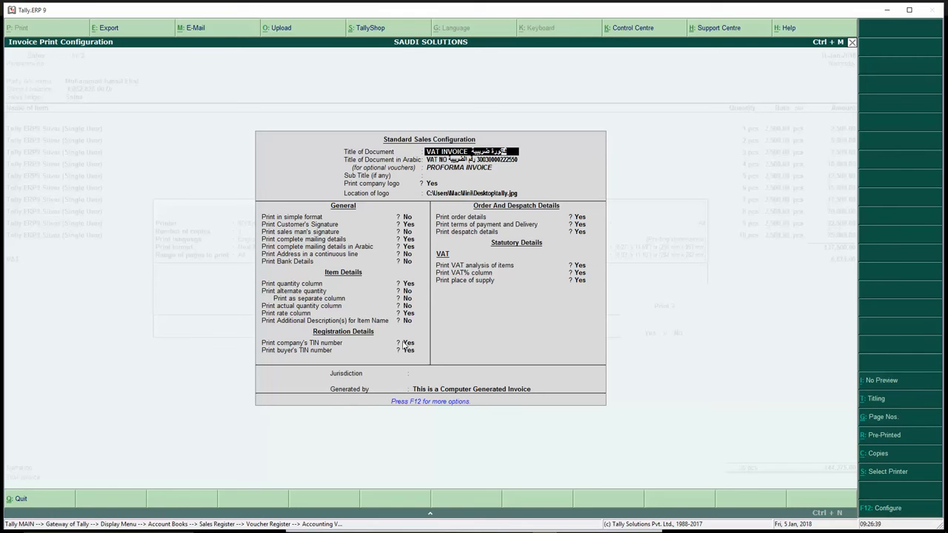
pyautogui.click(408, 217)
pyautogui.press('y')
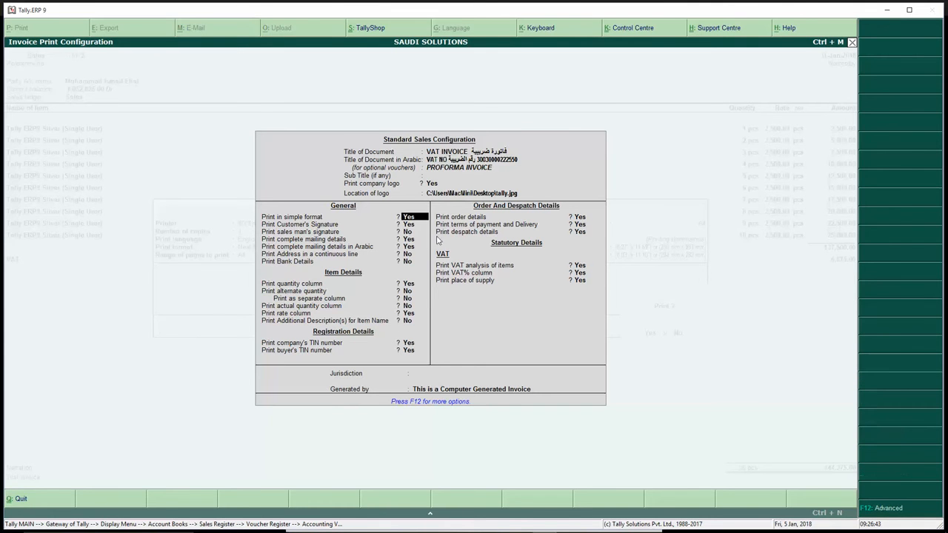
pyautogui.hotkey('ctrl', 'a')
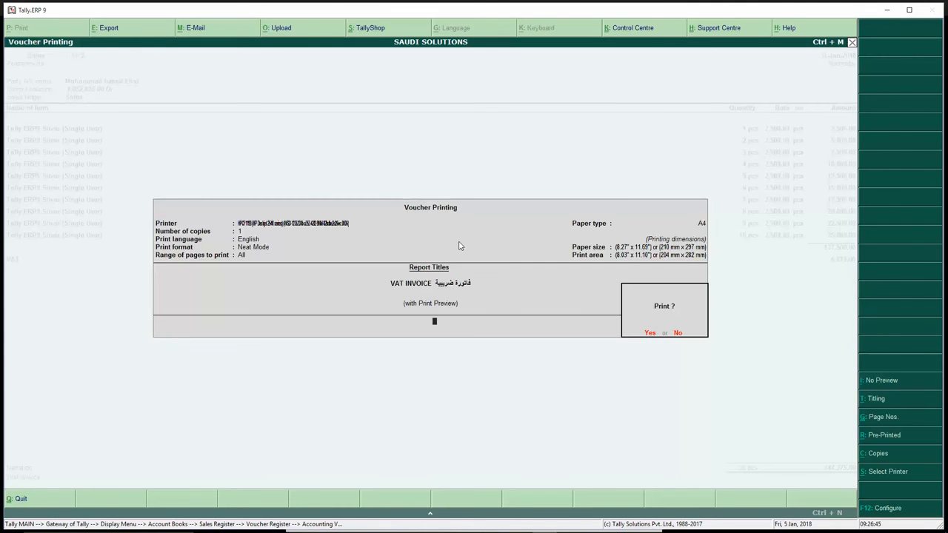
# Reopen the invoice print configuration from the voucher and set Print in simple format back to No.
pyautogui.press('Escape')
pyautogui.hotkey('alt', 'p')
pyautogui.click(892, 513)
pyautogui.click(409, 218)
pyautogui.press('n')
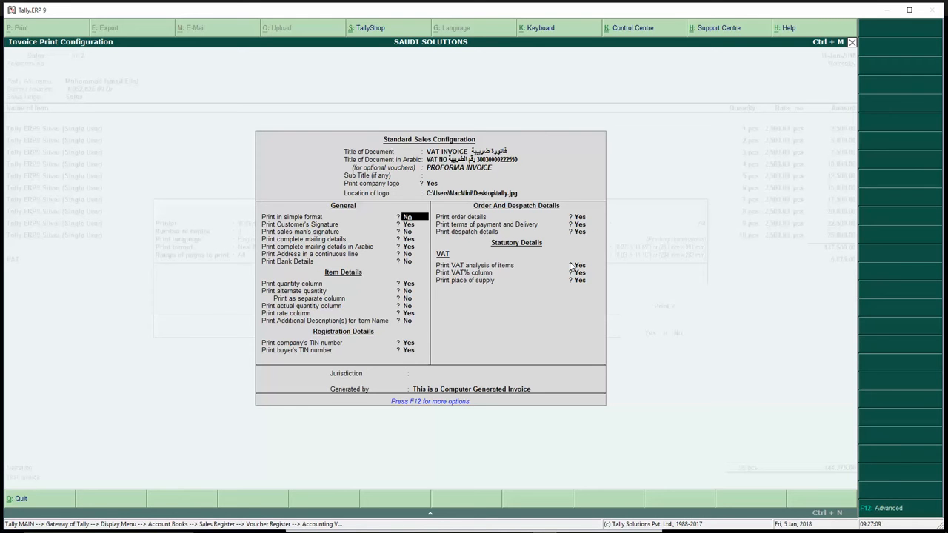
# Go through the remaining invoice print options and examine the zoomed print preview of the VAT invoice.
pyautogui.press('Return')
pyautogui.press('Return')
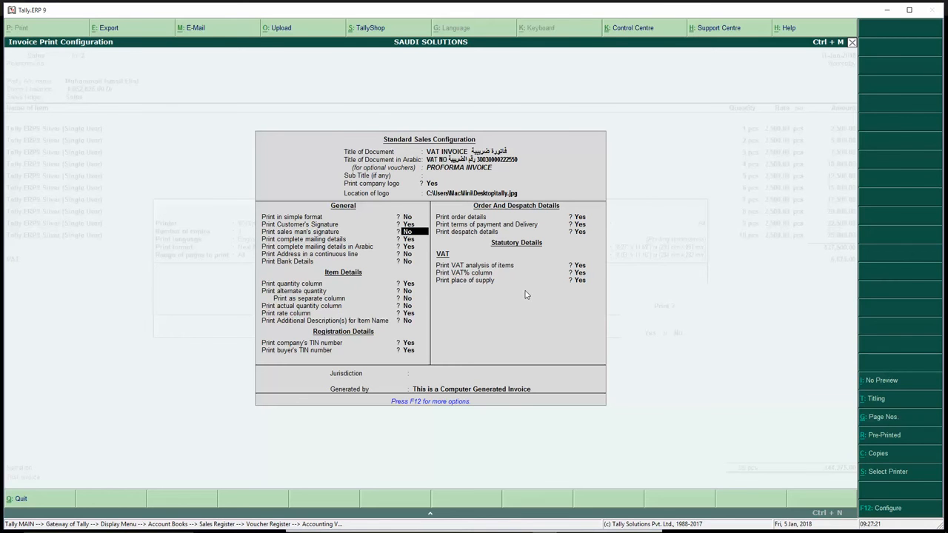
pyautogui.press('Return')
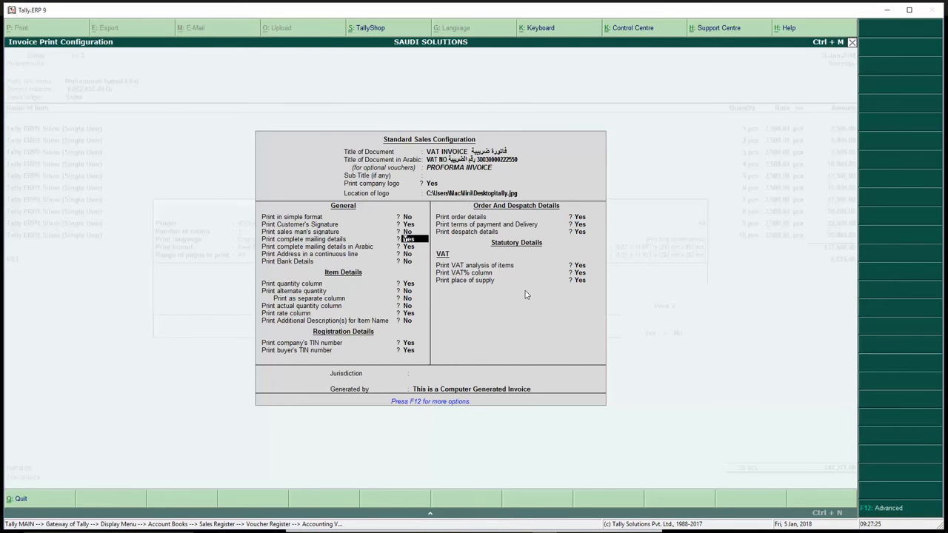
pyautogui.press('Return')
pyautogui.press('Return')
pyautogui.press('Return')
pyautogui.press('Return')
pyautogui.press('Return')
pyautogui.press('Return')
pyautogui.press('Return')
pyautogui.press('Return')
pyautogui.press('Return')
pyautogui.press('Return')
pyautogui.hotkey('alt', 'z')
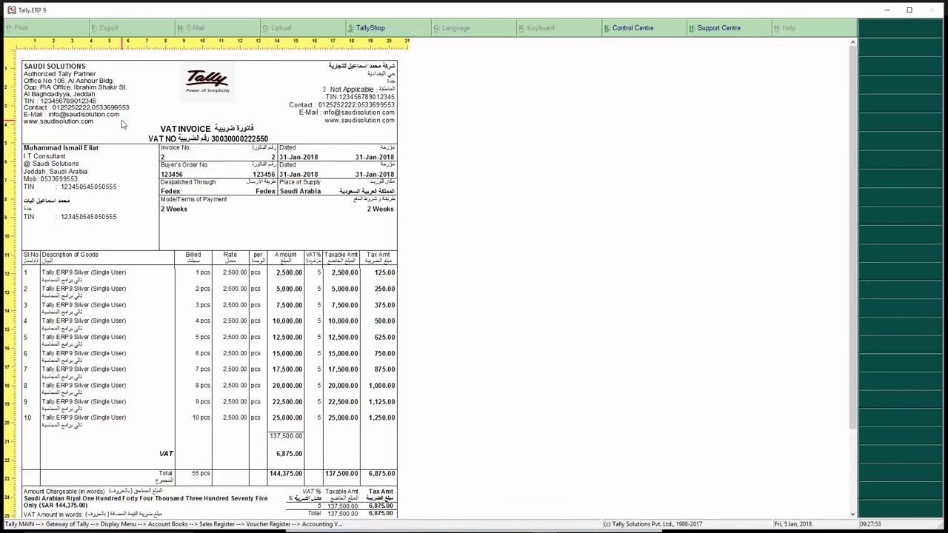
# Close the preview and set Print company's TIN number to No in the invoice print configuration.
pyautogui.press('Escape')
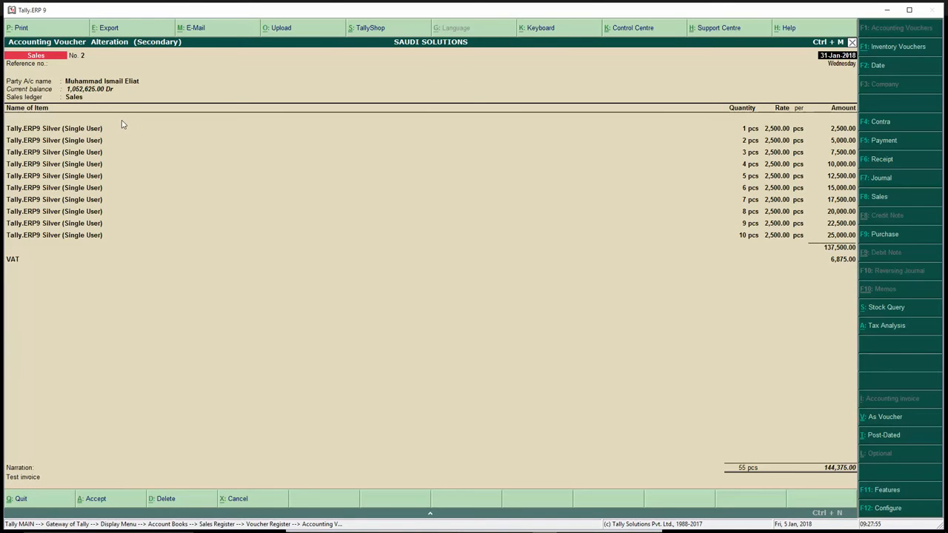
pyautogui.hotkey('alt', 'p')
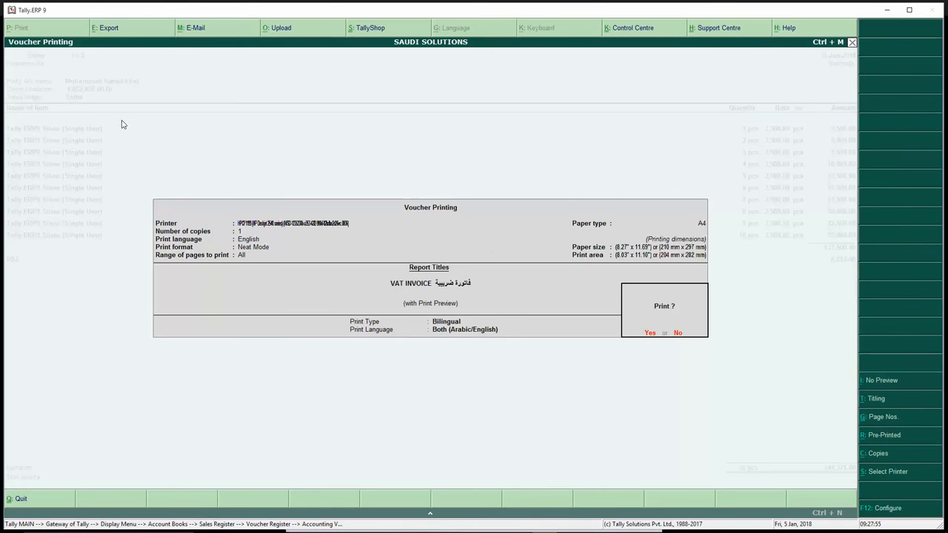
pyautogui.click(892, 510)
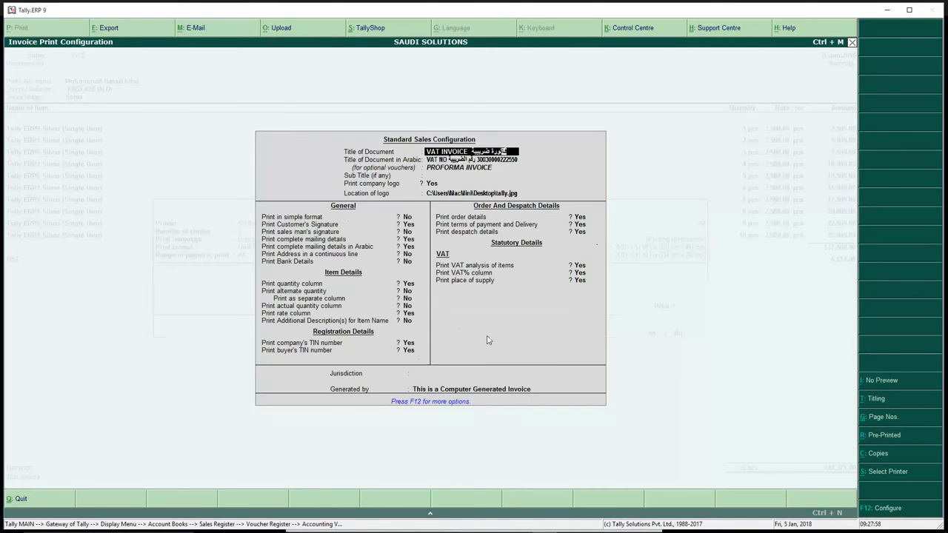
pyautogui.click(409, 343)
pyautogui.press('n')
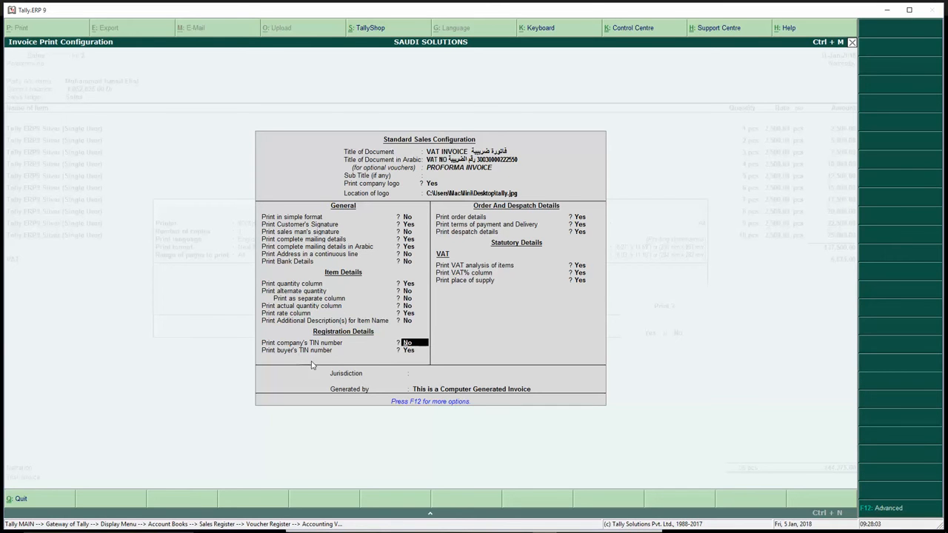
pyautogui.click(453, 152)
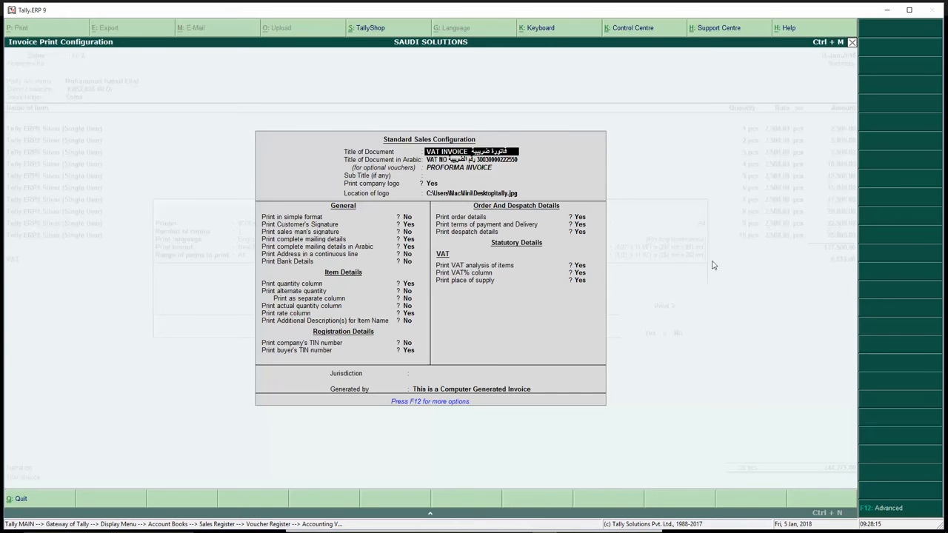
pyautogui.hotkey('ctrl', 'a')
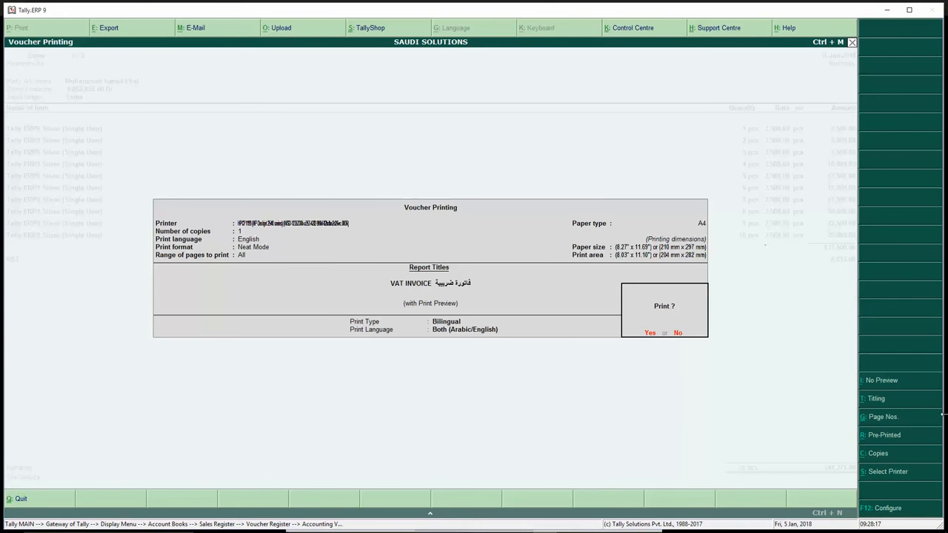
# Check the invoice title settings in both the report titles and the invoice print configuration.
pyautogui.click(882, 400)
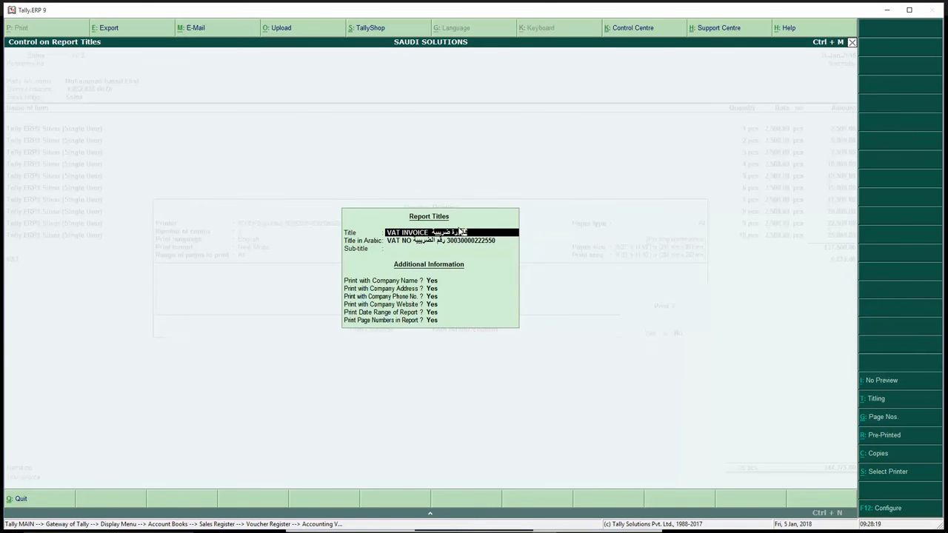
pyautogui.hotkey('ctrl', 'a')
pyautogui.click(882, 510)
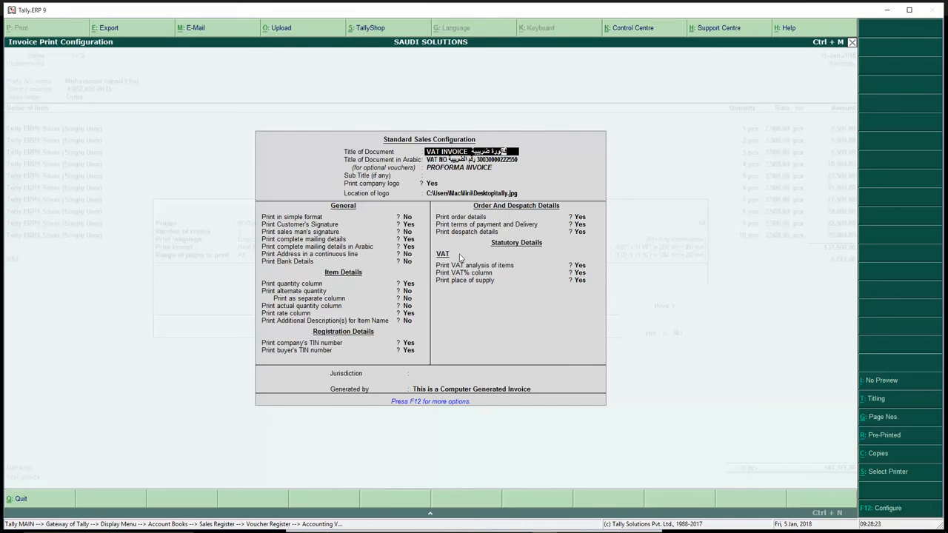
pyautogui.hotkey('ctrl', 'a')
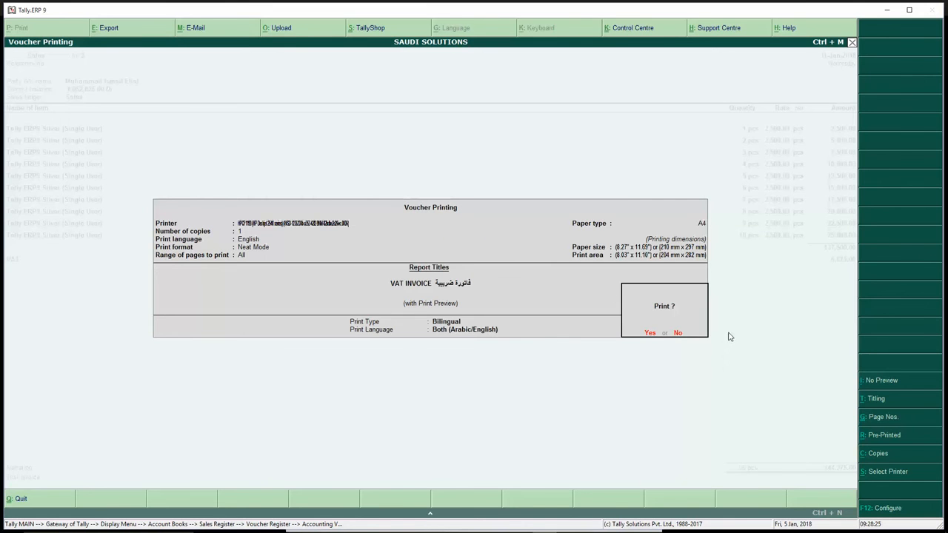
# Leave the sales voucher and its registers and return to the main Gateway of Tally.
pyautogui.press('Escape')
pyautogui.press('Escape')
pyautogui.press('Escape')
pyautogui.press('Escape')
pyautogui.press('Escape')
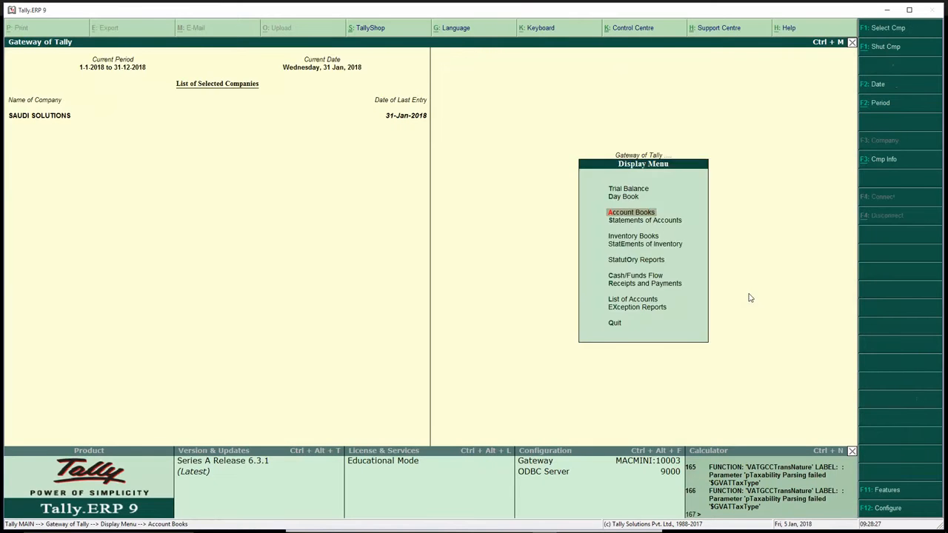
pyautogui.press('Escape')
pyautogui.press('Escape')
pyautogui.press('Escape')
# Open the Sales voucher type for alteration.
pyautogui.click(638, 170)
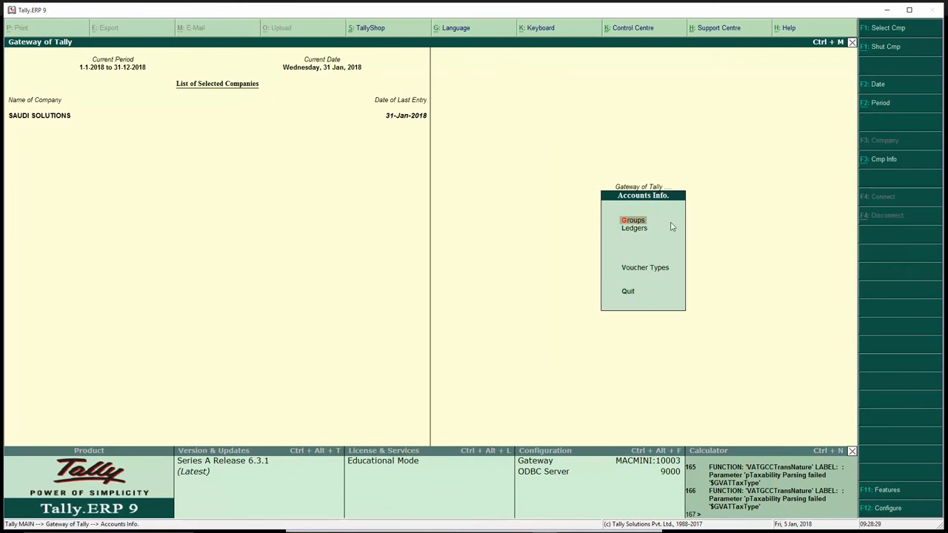
pyautogui.click(641, 269)
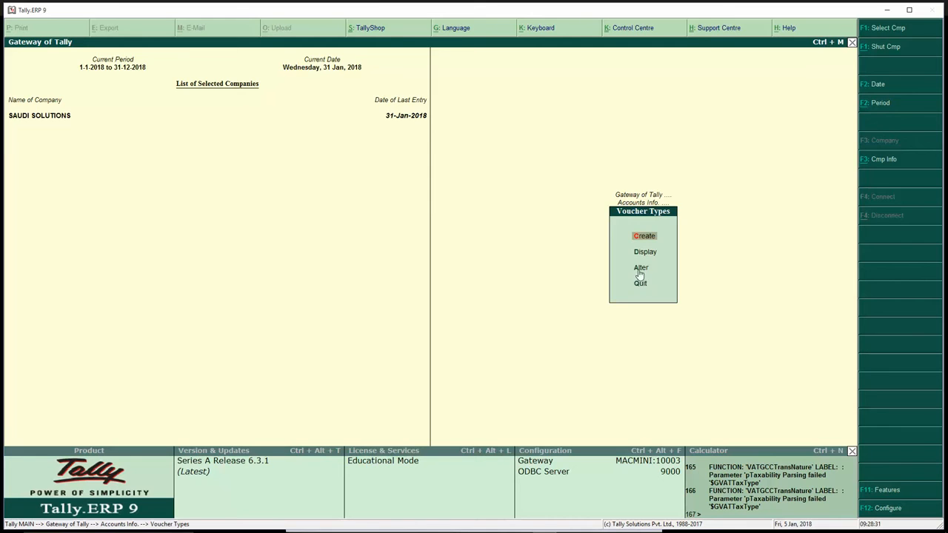
pyautogui.click(641, 271)
pyautogui.write('SAL')
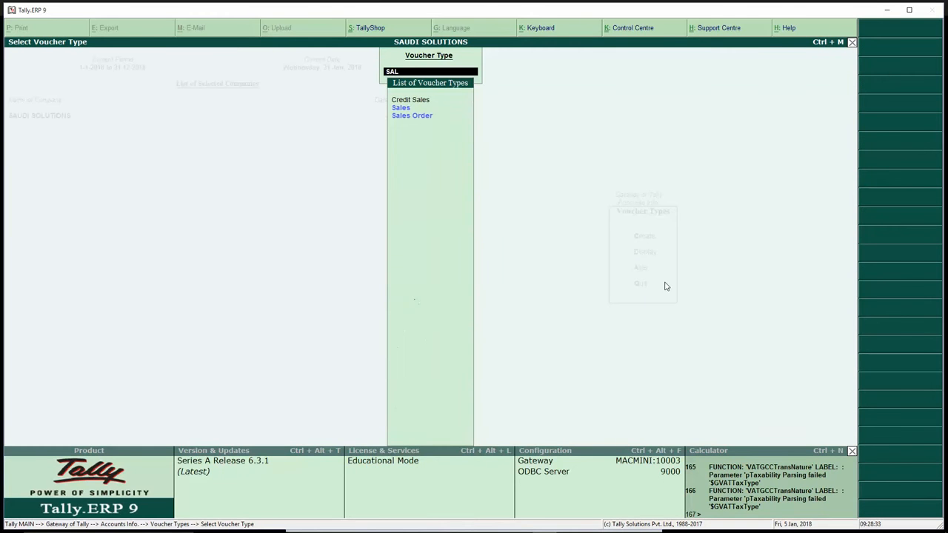
pyautogui.press('Down')
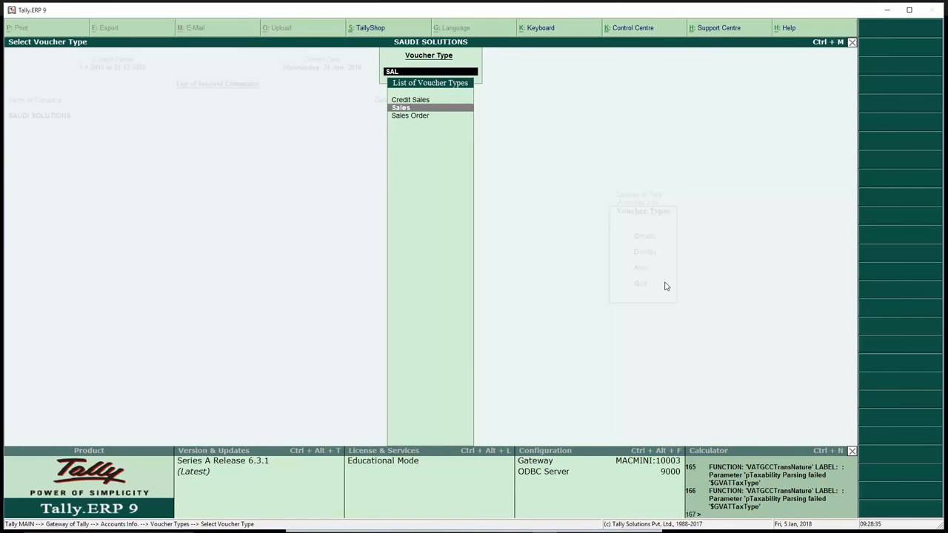
pyautogui.press('Up')
pyautogui.press('Down')
pyautogui.press('Up')
pyautogui.press('Down')
pyautogui.press('Return')
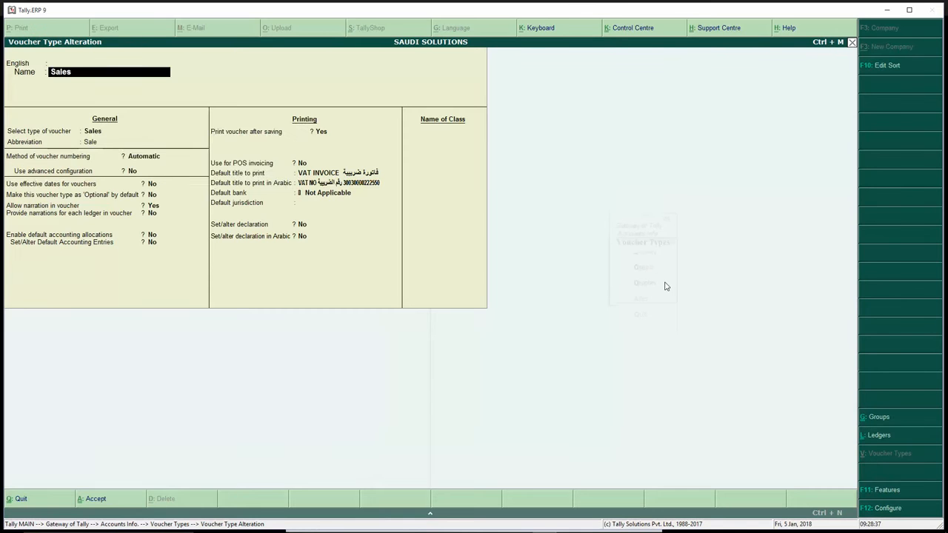
# Enable default accounting allocations for the Sales voucher type and open its default accounting entries.
pyautogui.press('Return')
pyautogui.press('Return')
pyautogui.press('Return')
pyautogui.press('Return')
pyautogui.press('Return')
pyautogui.press('Return')
pyautogui.press('Return')
pyautogui.press('Return')
pyautogui.press('Return')
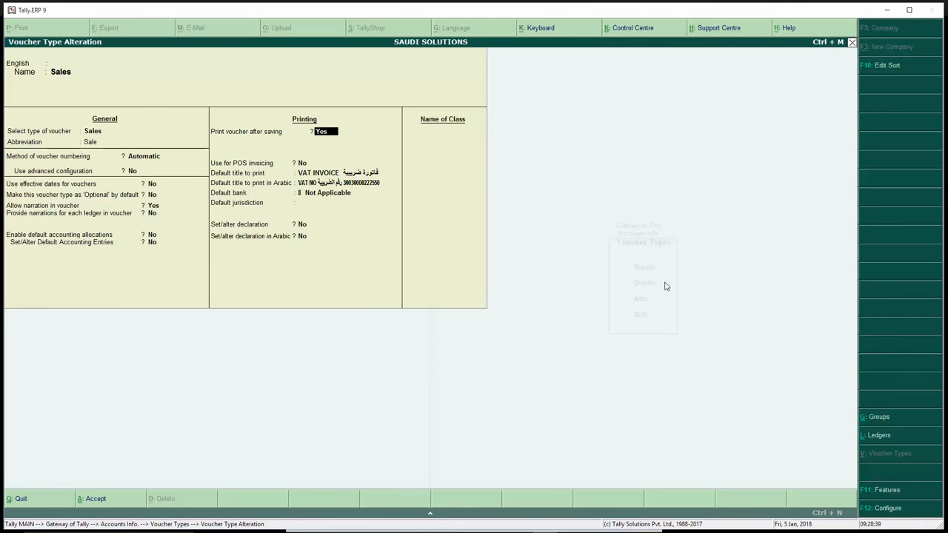
pyautogui.press('BackSpace')
pyautogui.write('Y')
pyautogui.press('Return')
pyautogui.write('Y')
pyautogui.press('Return')
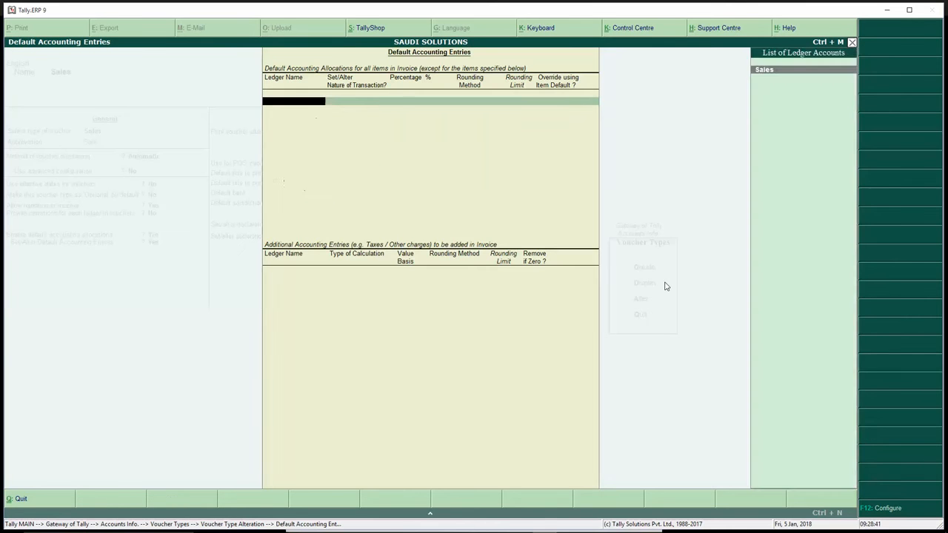
# Allocate all invoice items to the Sales ledger at 100% in the default accounting entries.
pyautogui.write('Sales')
pyautogui.press('Return')
pyautogui.press('Return')
pyautogui.press('Return')
pyautogui.press('Return')
pyautogui.press('Return')
# Add the VAT ledger as an additional accounting entry and finish the default accounting entries.
pyautogui.write('V\\')
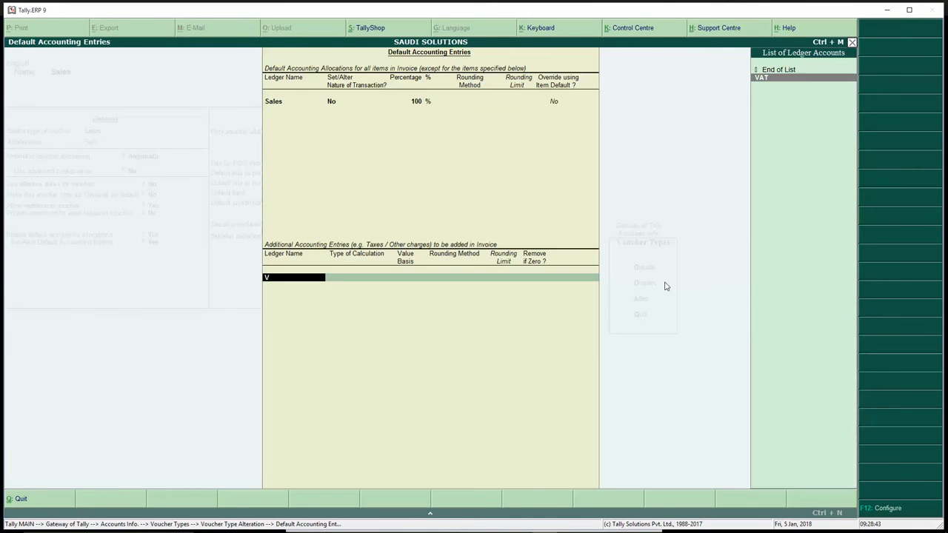
pyautogui.press('BackSpace')
pyautogui.press('Return')
pyautogui.press('Return')
pyautogui.press('Return')
pyautogui.press('Return')
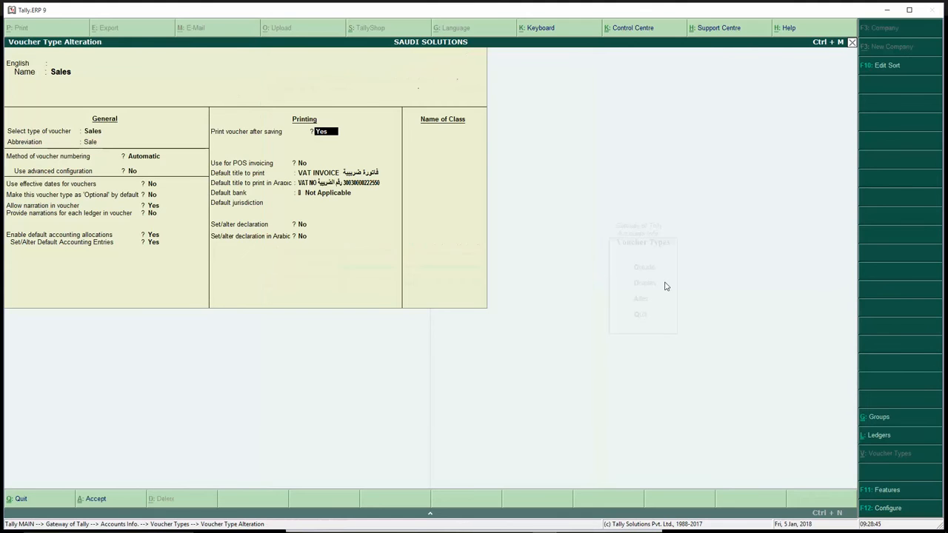
# Keep the Sales voucher type's printing settings and default titles, and save the voucher type.
pyautogui.press('Return')
pyautogui.press('Return')
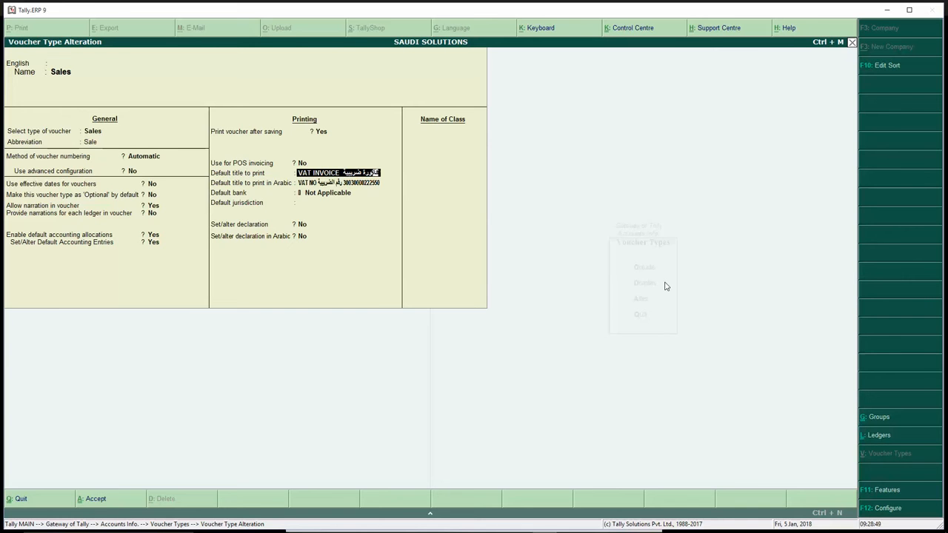
pyautogui.press('Return')
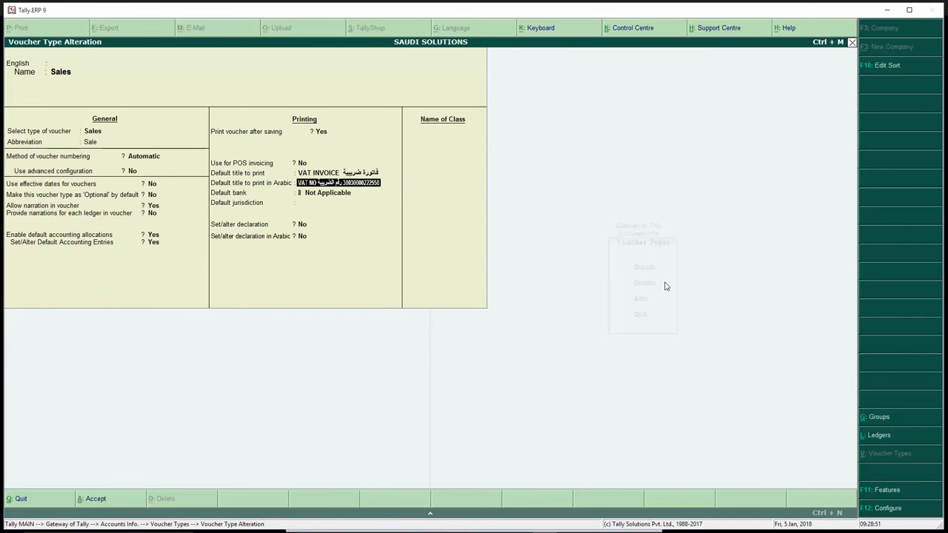
pyautogui.press('Return')
pyautogui.press('Return')
pyautogui.press('Return')
pyautogui.press('Return')
pyautogui.press('Return')
pyautogui.press('Return')
pyautogui.press('Return')
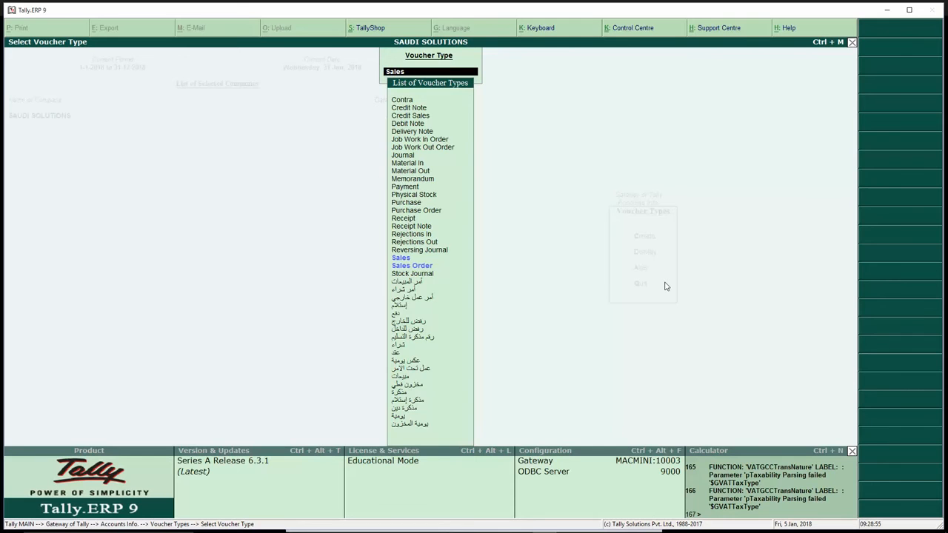
# Open the Credit Sales voucher type for alteration and go to its default title to print.
pyautogui.write('CR')
pyautogui.press('Down')
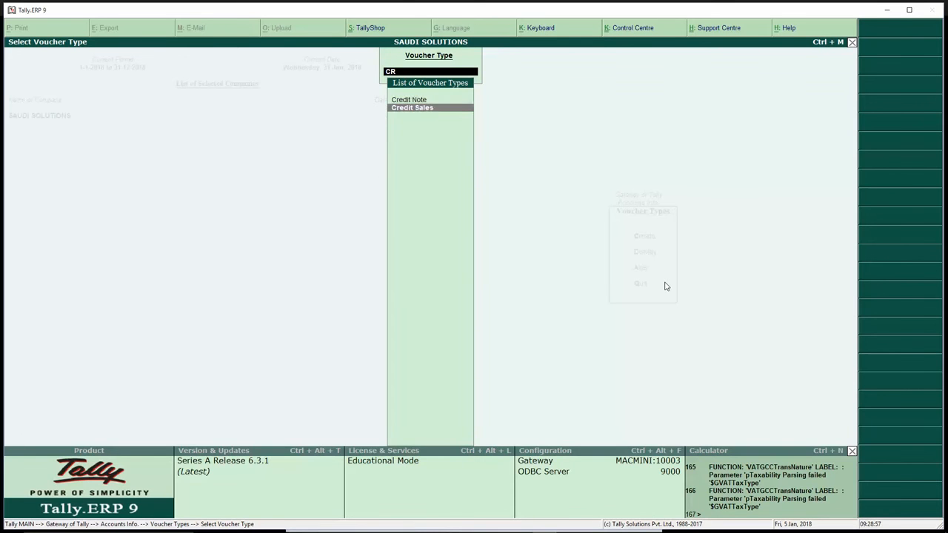
pyautogui.press('Return')
pyautogui.press('Return')
pyautogui.press('Return')
pyautogui.press('Return')
pyautogui.press('Return')
pyautogui.press('Return')
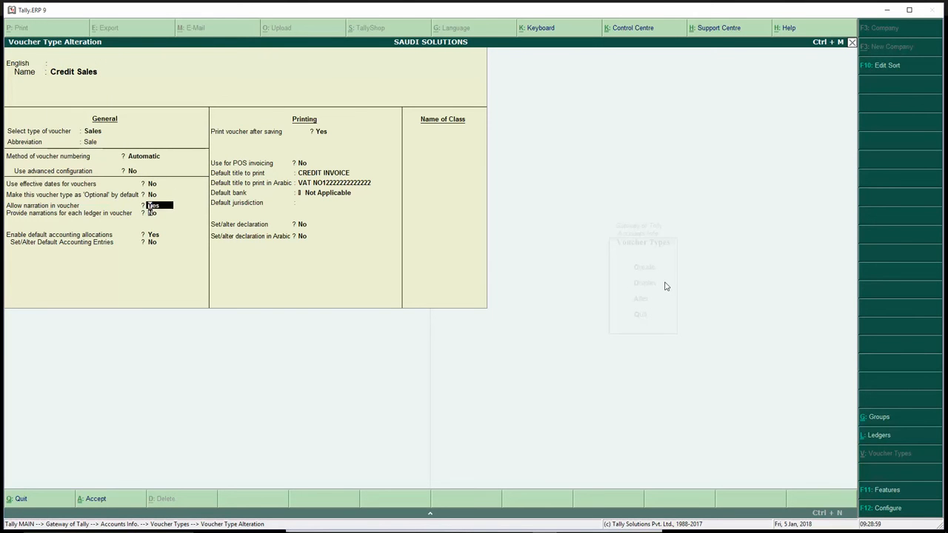
pyautogui.press('Return')
pyautogui.press('Return')
pyautogui.press('Return')
pyautogui.press('Return')
pyautogui.press('Return')
pyautogui.press('Return')
pyautogui.press('Return')
pyautogui.press('Up')
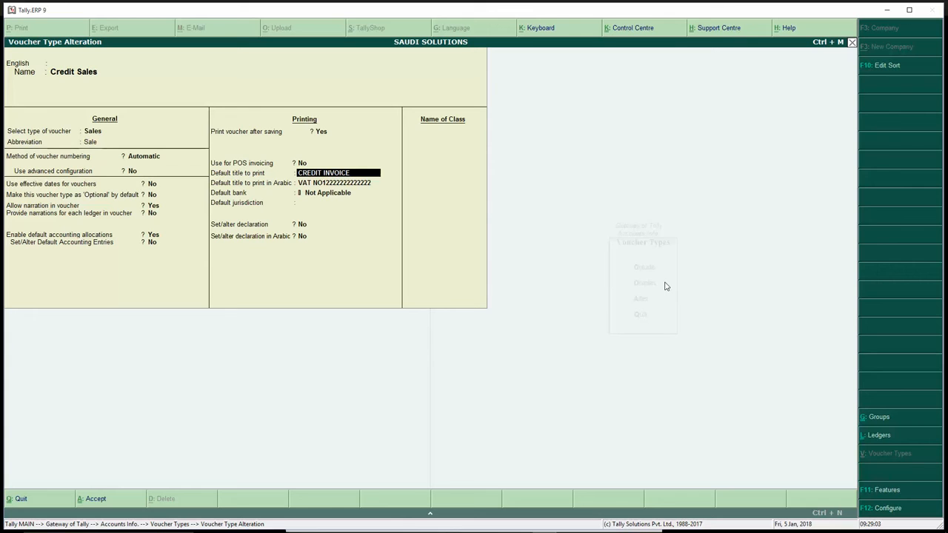
# Clear the Credit Sales voucher type's default title to print in Arabic and finish the alteration.
pyautogui.write(':')
pyautogui.press('BackSpace')
pyautogui.press('BackSpace')
pyautogui.press('BackSpace')
pyautogui.press('Return')
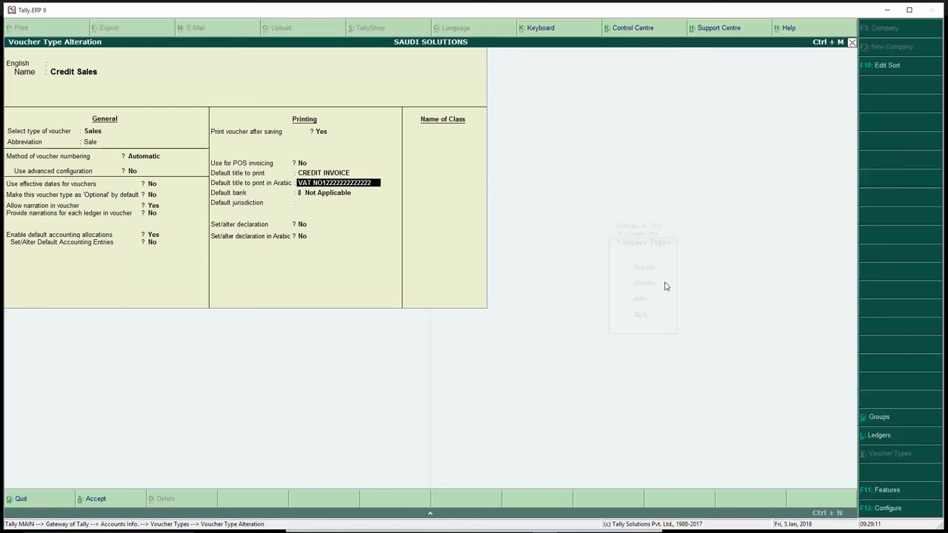
pyautogui.press('space')
pyautogui.press('Return')
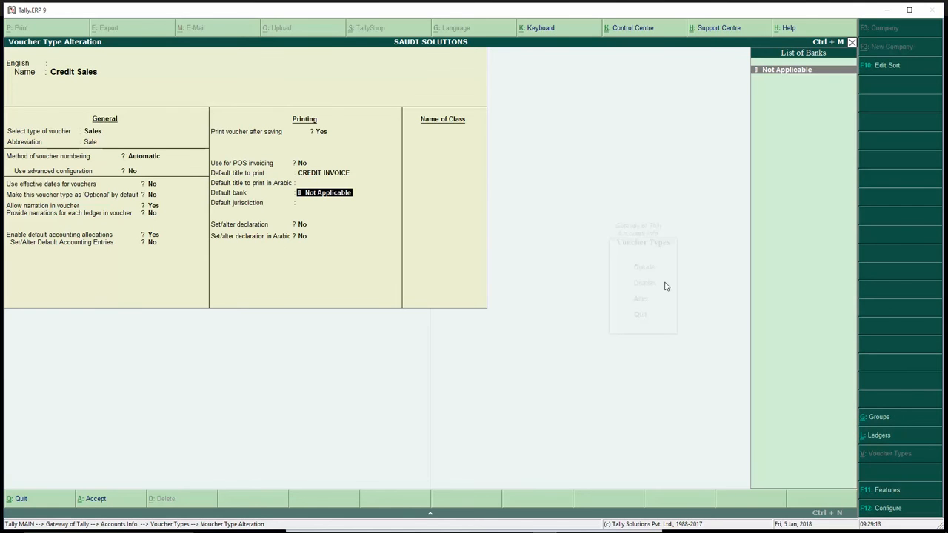
pyautogui.press('BackSpace')
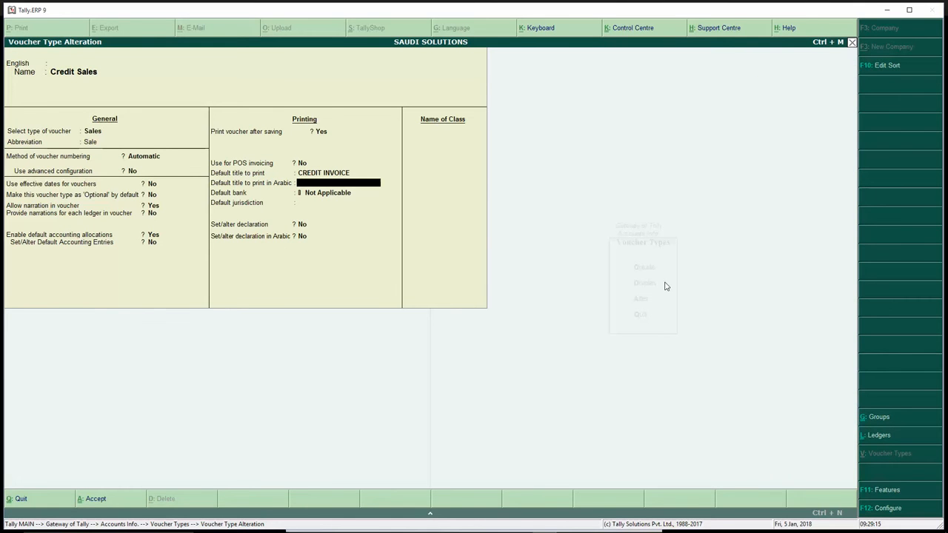
pyautogui.press('Return')
pyautogui.press('Return')
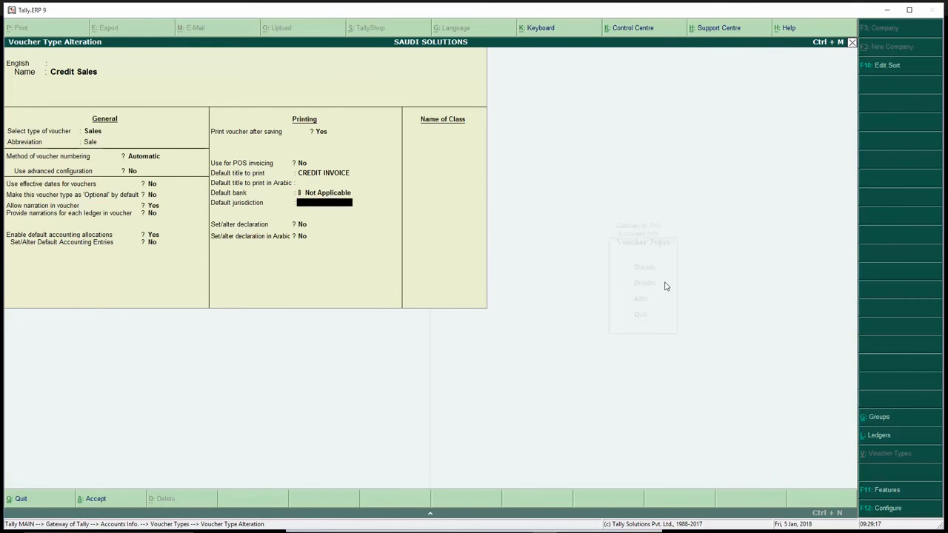
pyautogui.press('Return')
pyautogui.press('Return')
pyautogui.press('Return')
pyautogui.press('Escape')
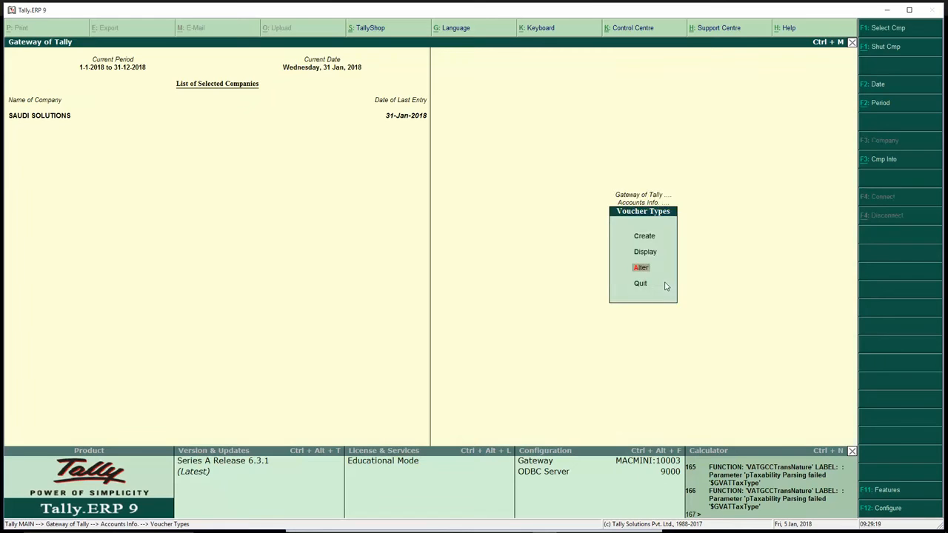
# Open the January 2018 voucher list in the Sales Register.
pyautogui.press('Escape')
pyautogui.press('Escape')
pyautogui.press('d')
pyautogui.press('a')
pyautogui.press('s')
pyautogui.press('Return')
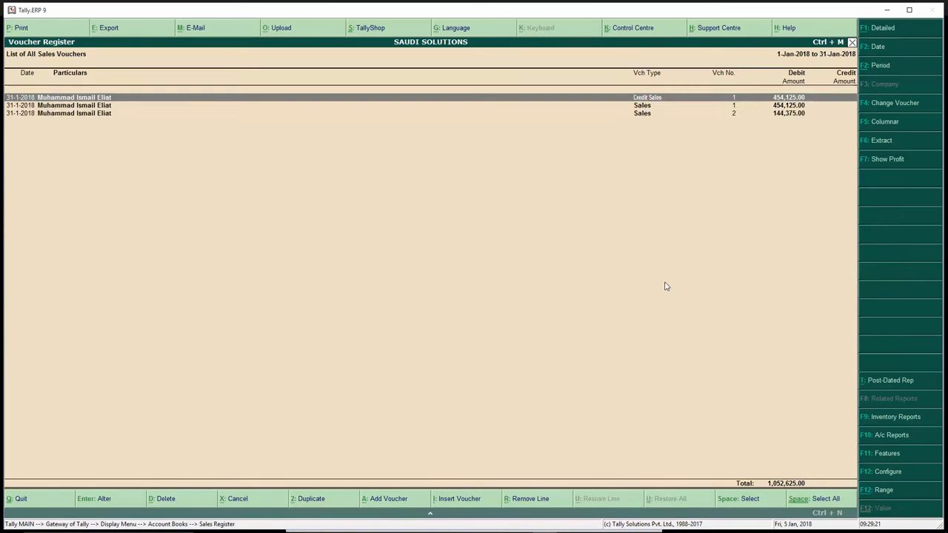
# Open the second Sales voucher in the list and bring up its print preview.
pyautogui.press('Down')
pyautogui.press('Down')
pyautogui.press('Return')
pyautogui.hotkey('alt', 'p')
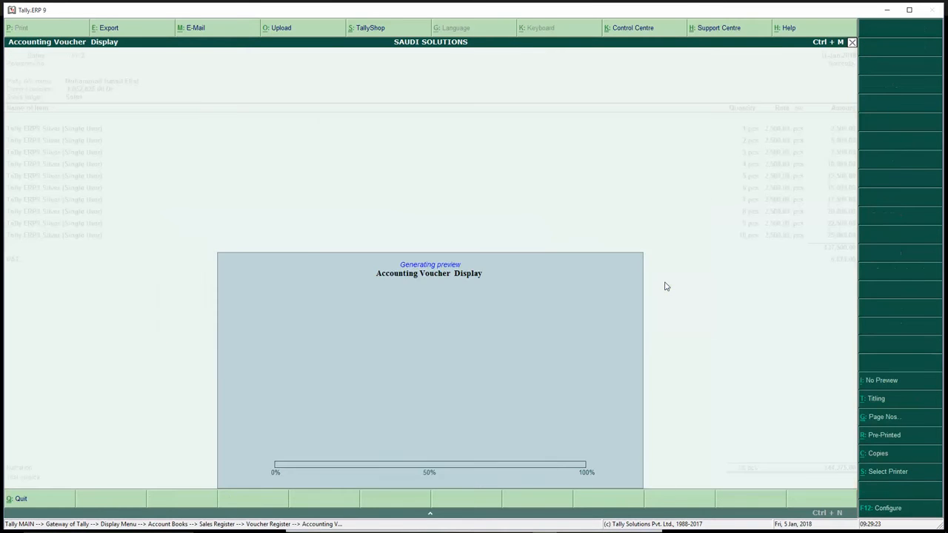
pyautogui.press('Escape')
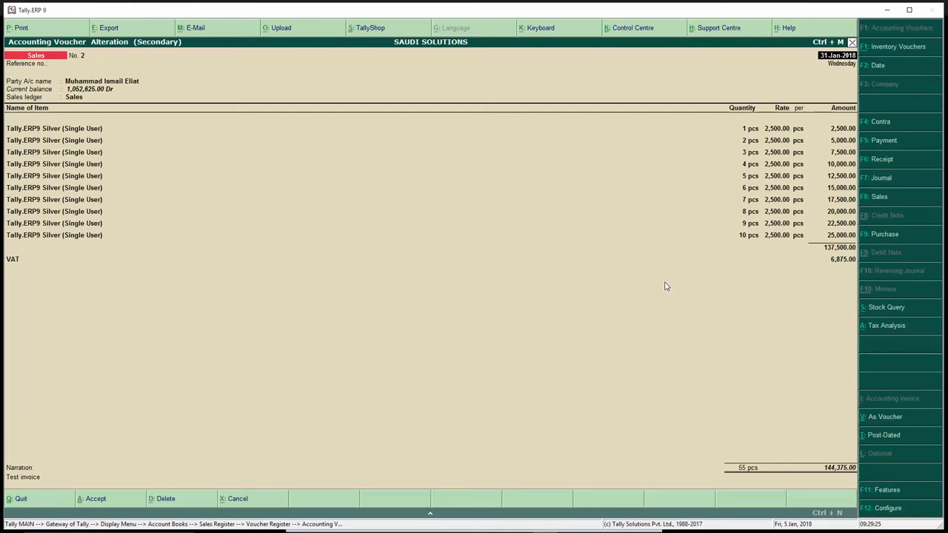
# Turn off printing of the VAT analysis of items, VAT% column and place of supply in the invoice print configuration.
pyautogui.click(28, 31)
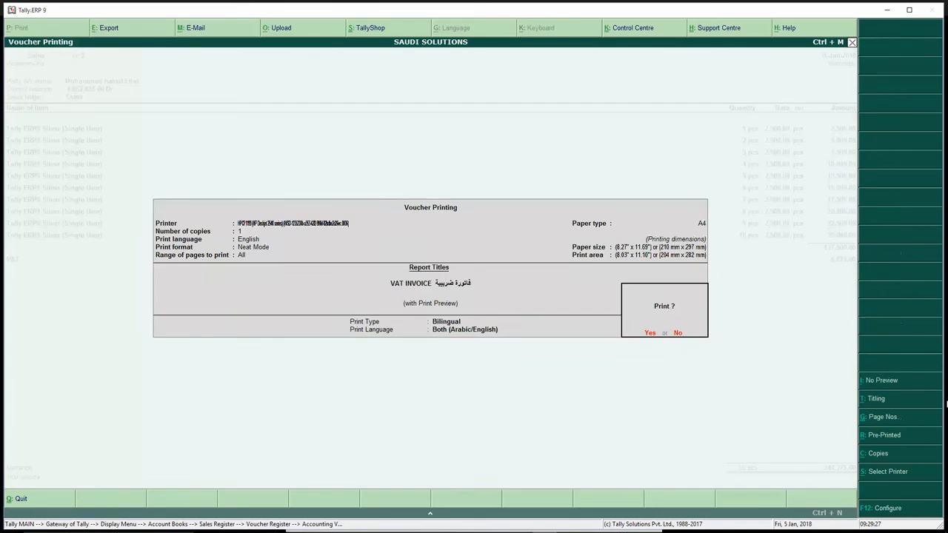
pyautogui.click(889, 510)
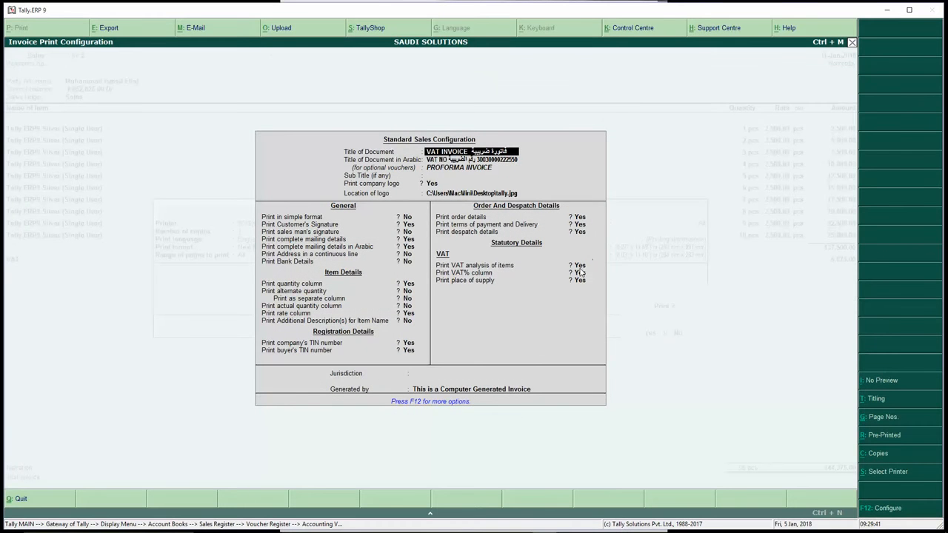
pyautogui.click(580, 266)
pyautogui.press('n')
pyautogui.press('n')
pyautogui.press('n')
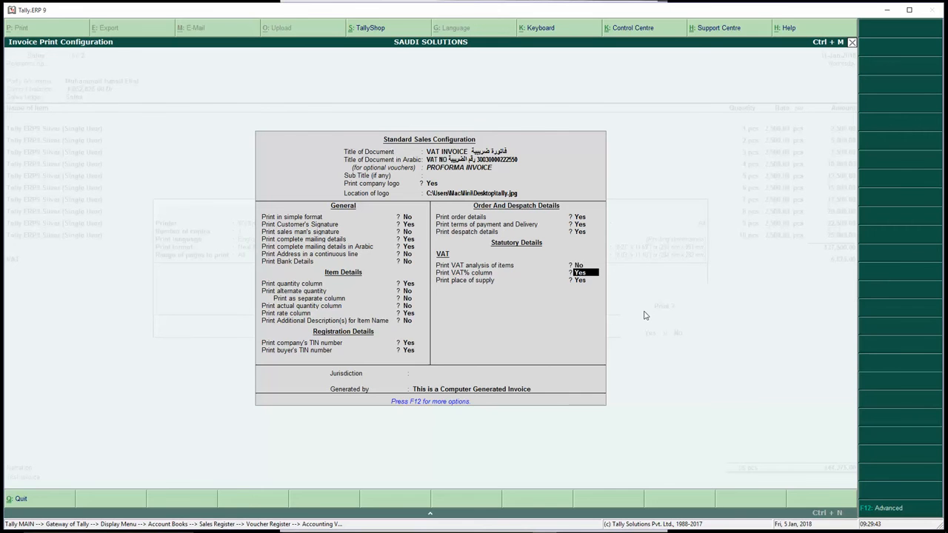
pyautogui.press('Return')
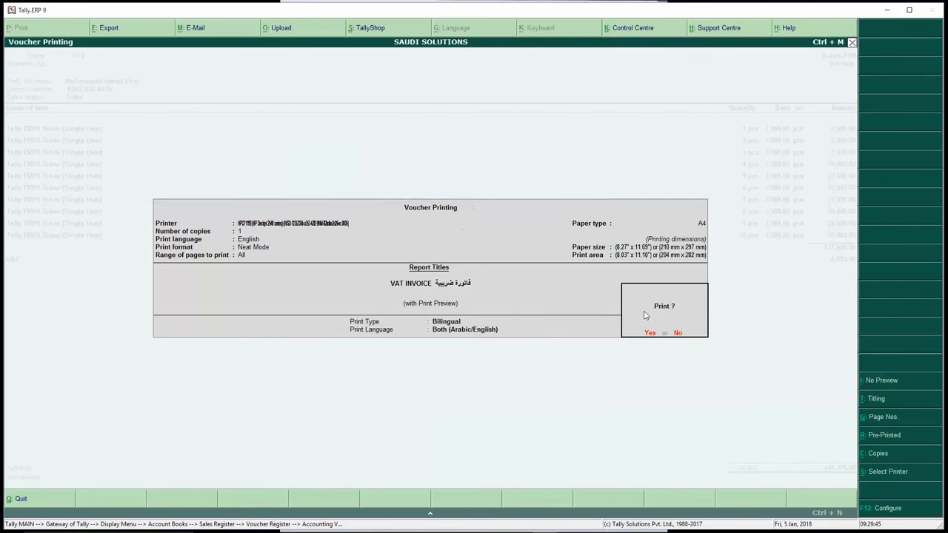
# Preview the VAT invoice and compare its layout with the scanned invoice 001.jpg in Photos.
pyautogui.press('Return')
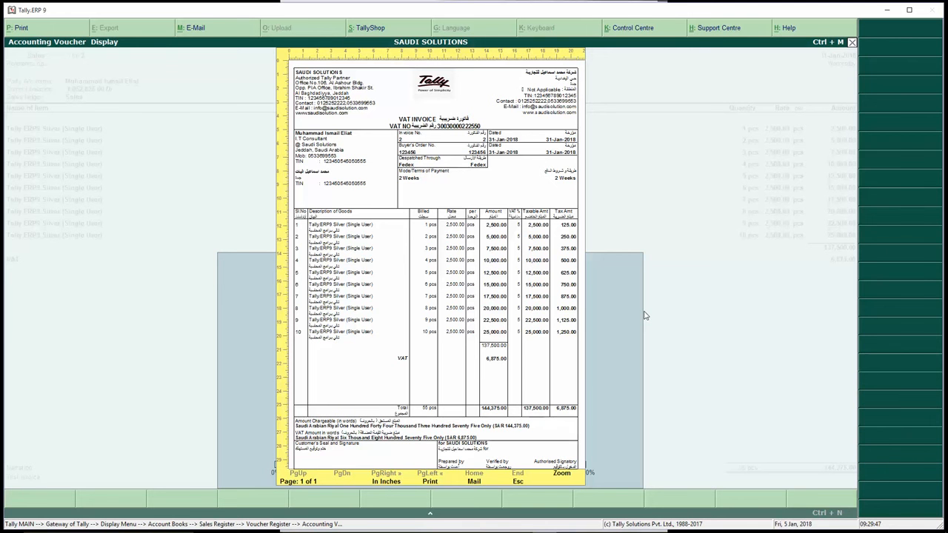
pyautogui.hotkey('alt', 'Tab')
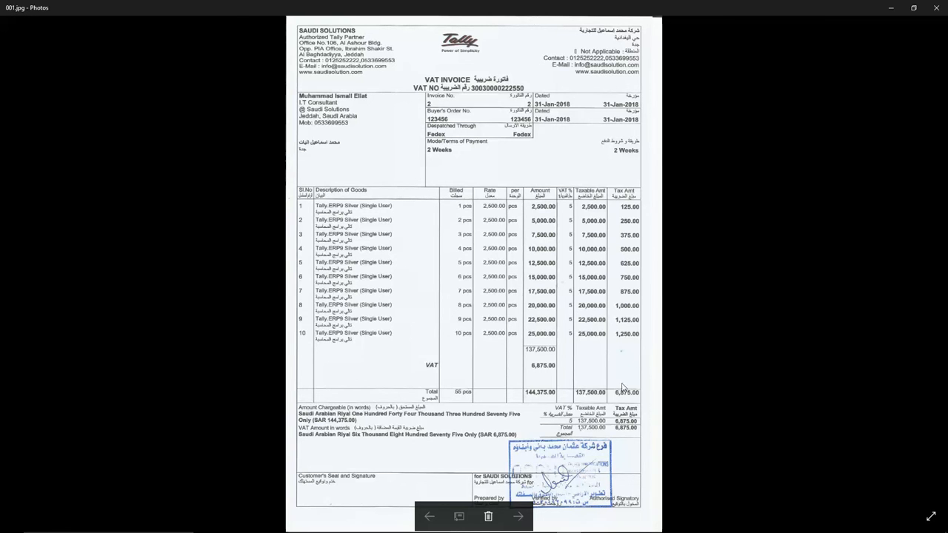
pyautogui.hotkey('alt', 'Tab')
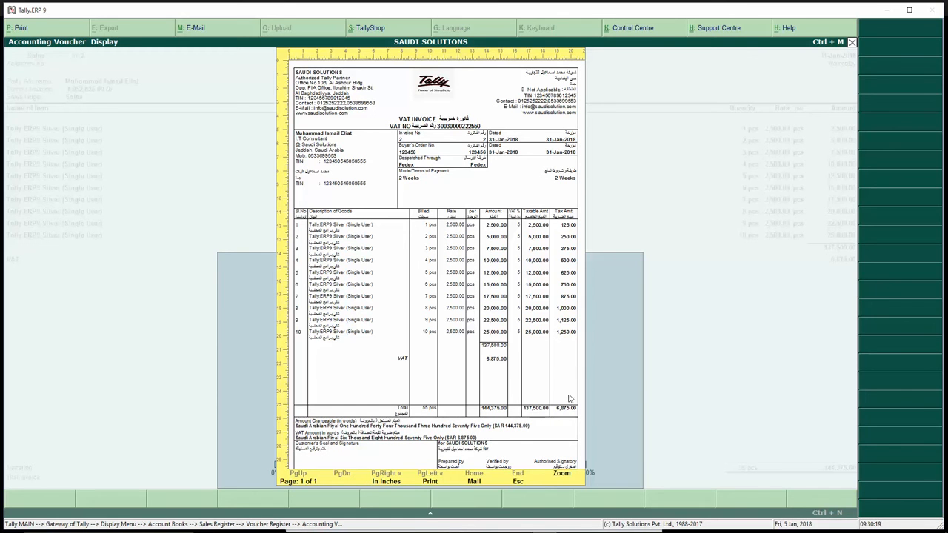
pyautogui.hotkey('alt', 'Tab')
pyautogui.hotkey('alt', 'Tab')
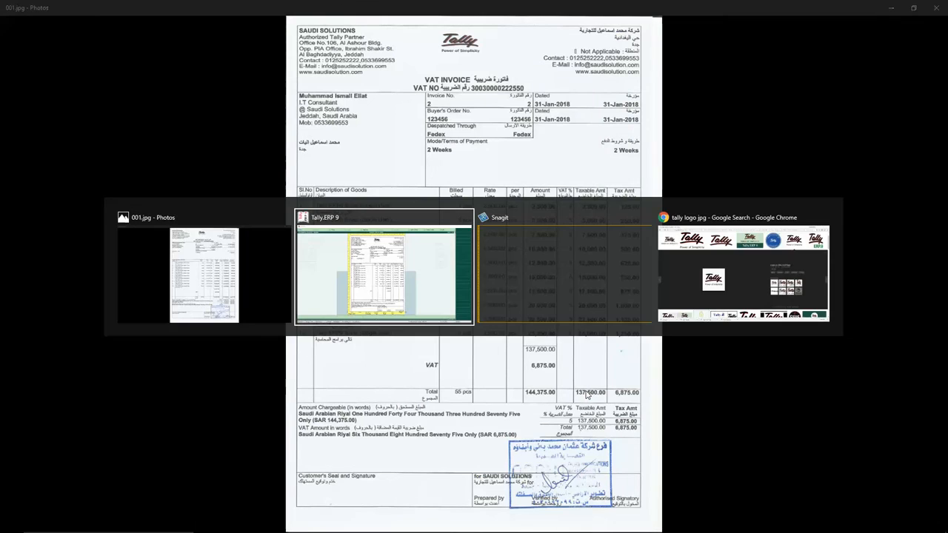
pyautogui.press('Escape')
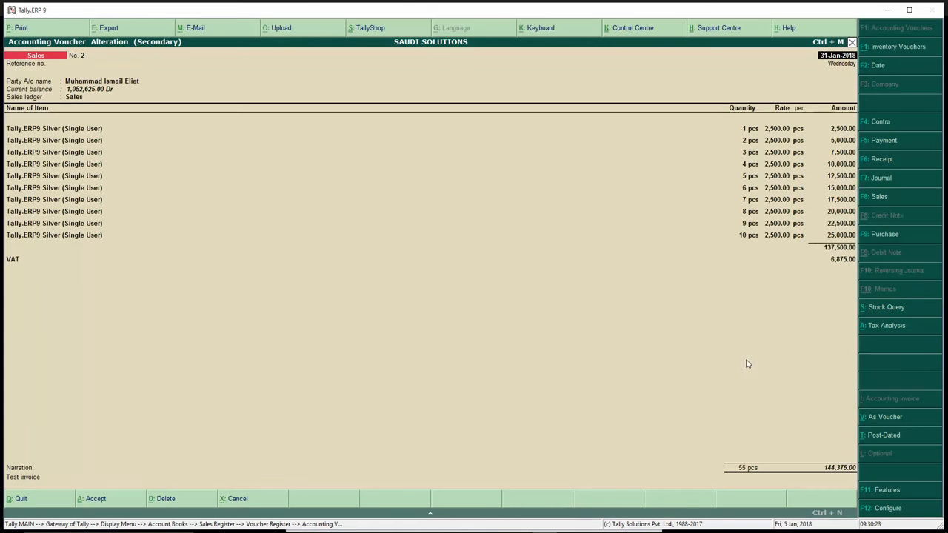
# Reopen the invoice print configuration for the Sales voucher.
pyautogui.click(22, 28)
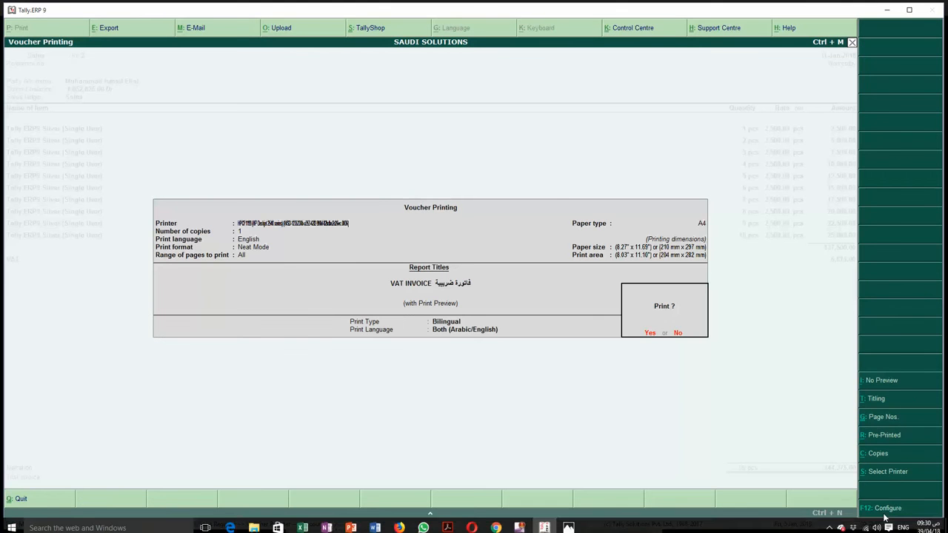
pyautogui.press('F12')
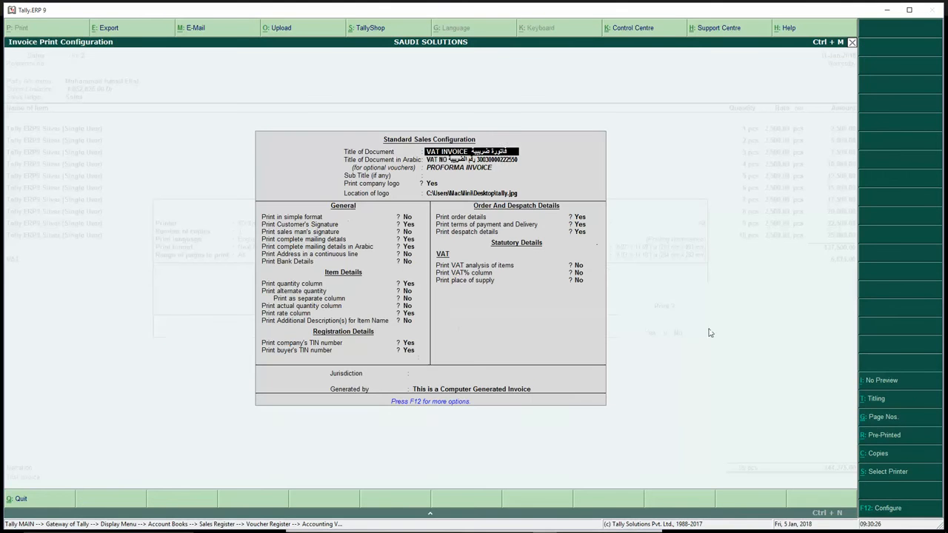
pyautogui.click(578, 265)
pyautogui.press('y')
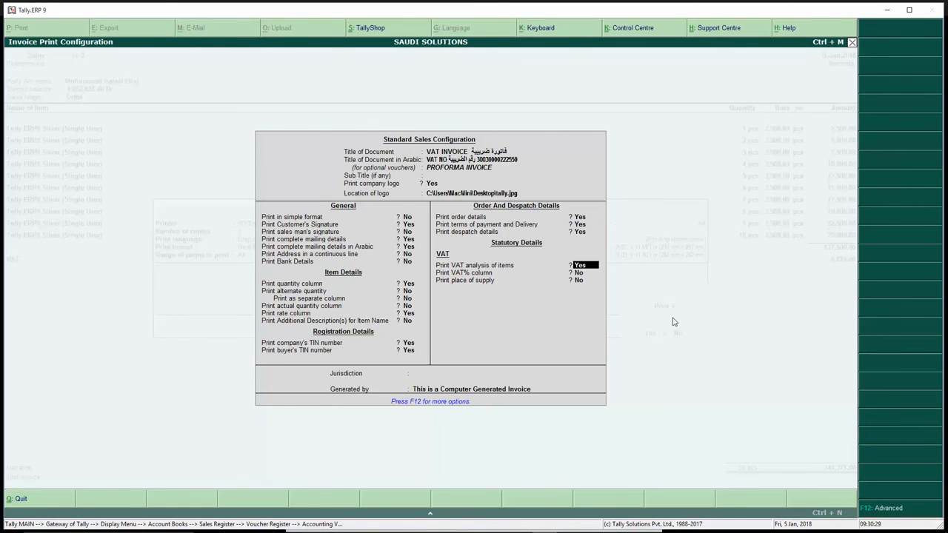
pyautogui.hotkey('ctrl', 'a')
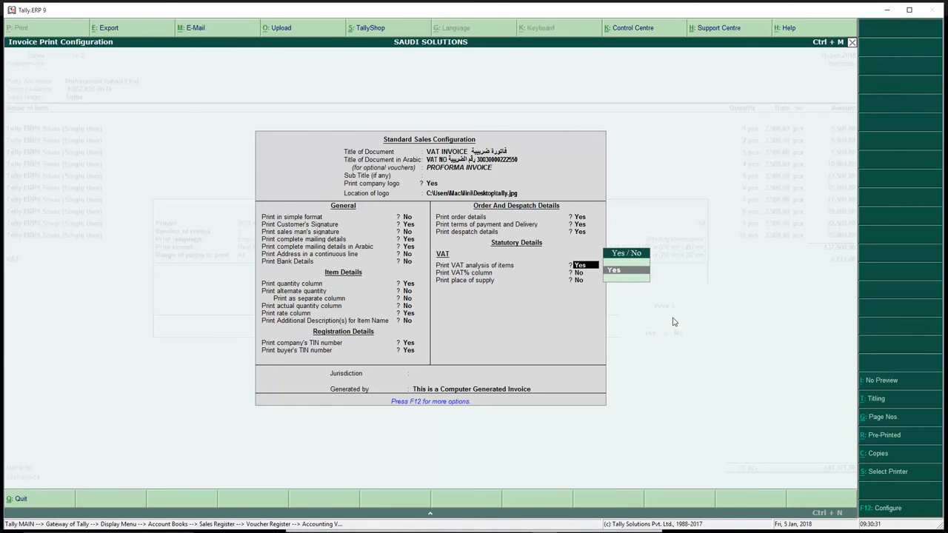
pyautogui.press('n')
pyautogui.press('Return')
pyautogui.press('Return')
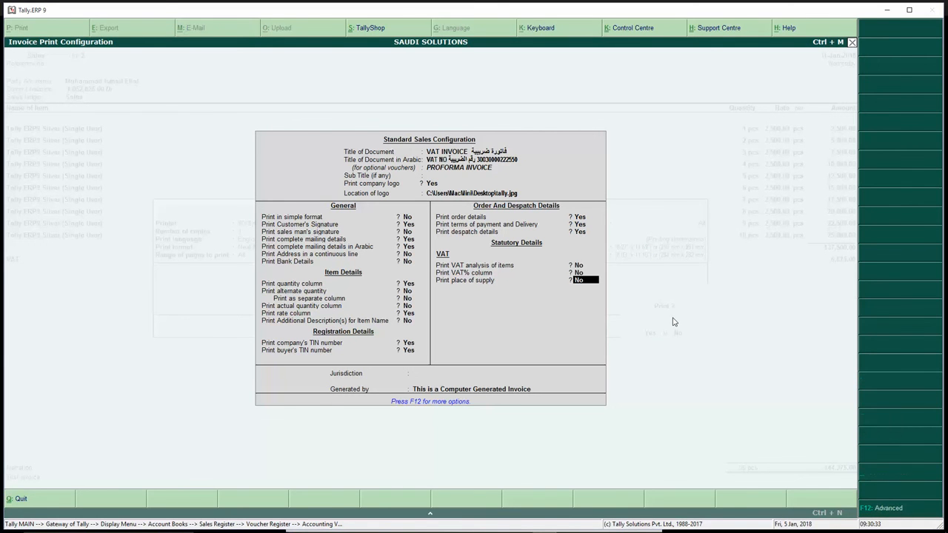
# Turn on printing of the VAT analysis of items, VAT% column and place of supply, and accept the configuration.
pyautogui.press('Up')
pyautogui.press('Up')
pyautogui.press('Return')
pyautogui.write('y')
pyautogui.press('Return')
pyautogui.write('y')
pyautogui.press('Return')
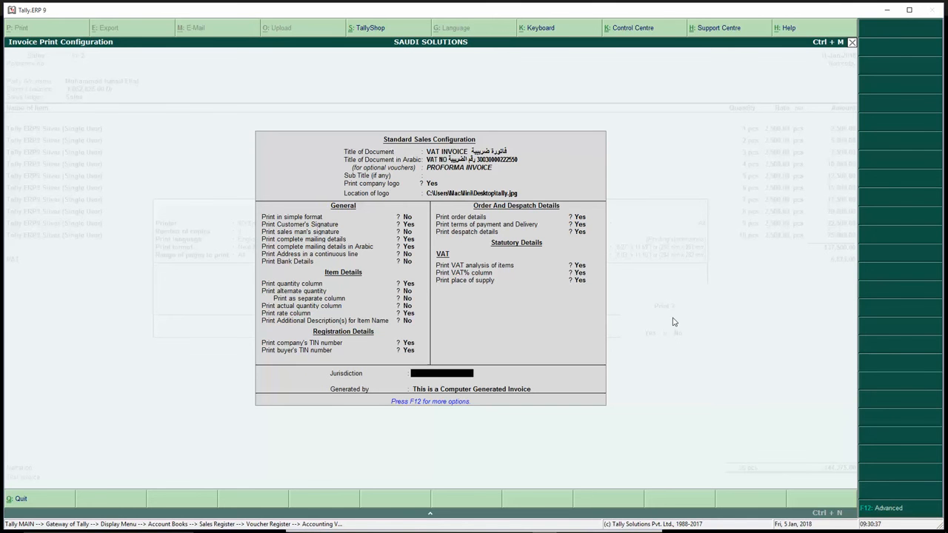
pyautogui.press('Return')
pyautogui.press('Return')
# Preview the VAT invoice at enlarged size and return to the voucher.
pyautogui.press('Return')
pyautogui.hotkey('alt', 'z')
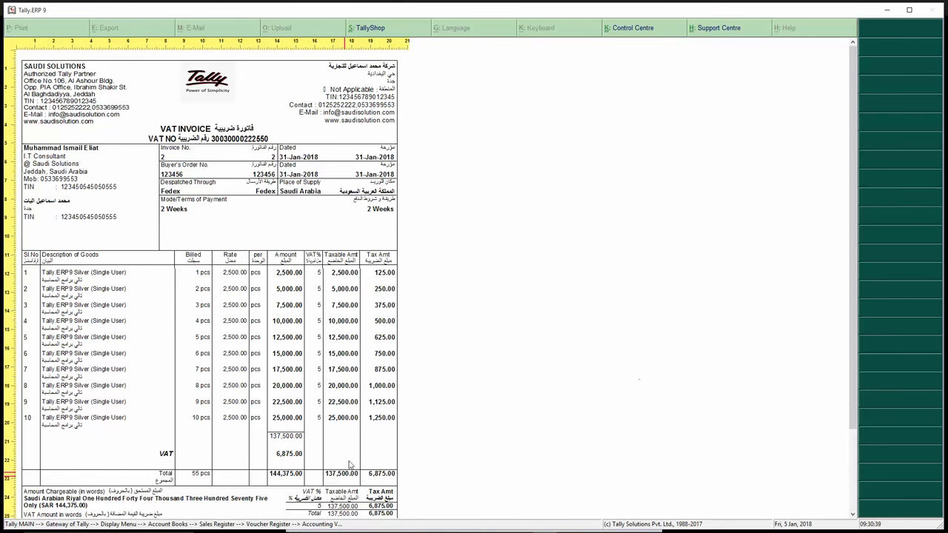
pyautogui.hotkey('alt', 'z')
pyautogui.press('Escape')
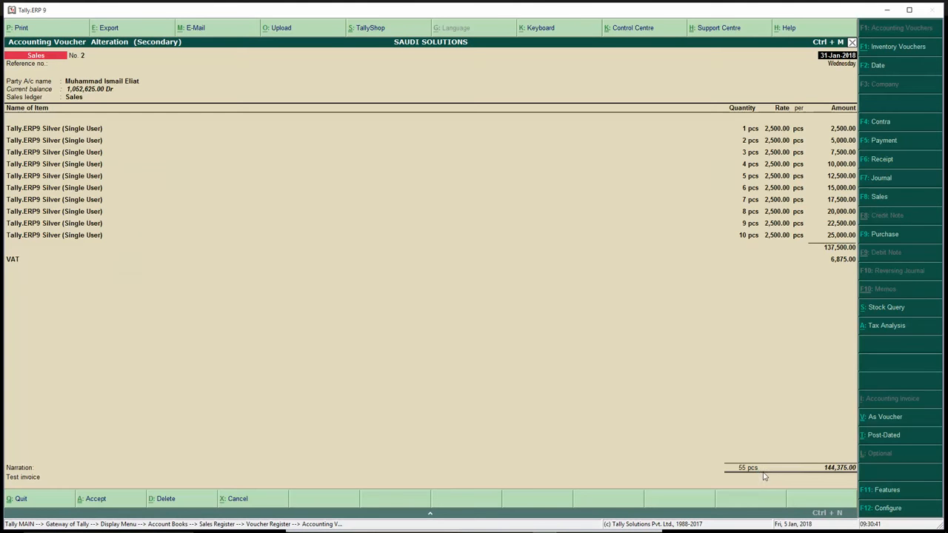
# Review the standard and advanced invoice print configuration options for the Sales voucher.
pyautogui.hotkey('alt', 'p')
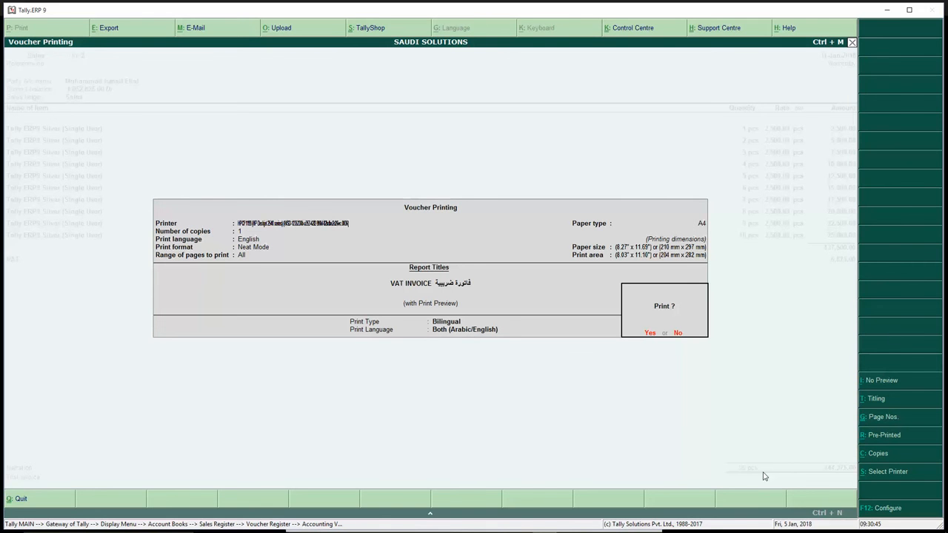
pyautogui.press('F12')
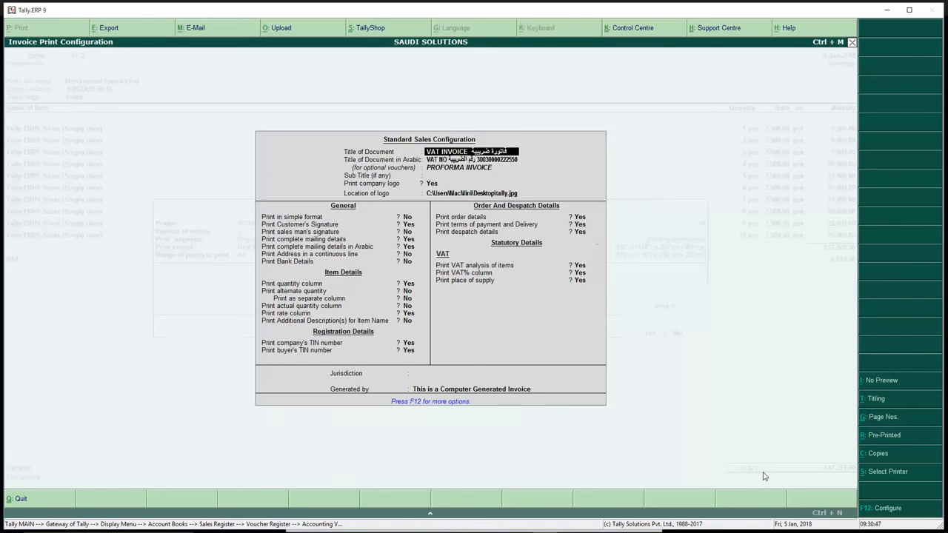
pyautogui.press('F12')
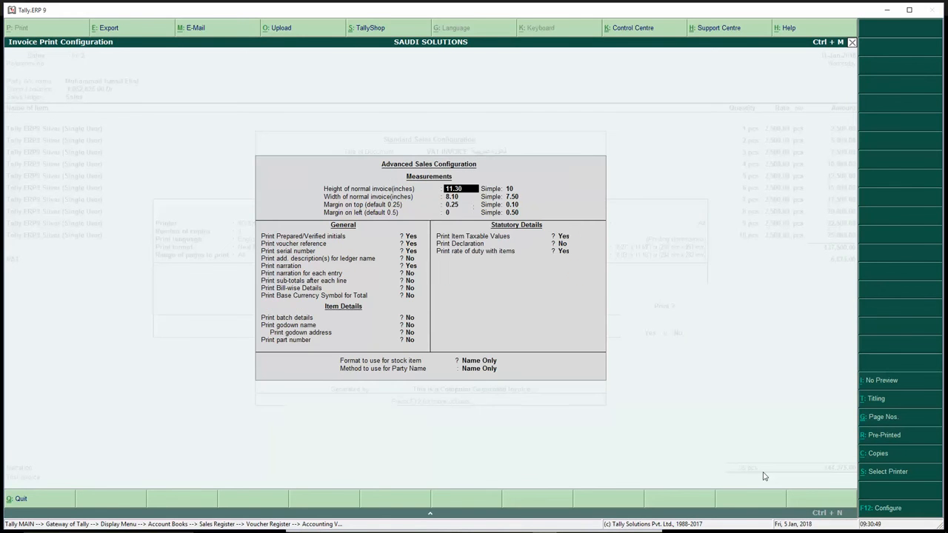
pyautogui.hotkey('ctrl', 'a')
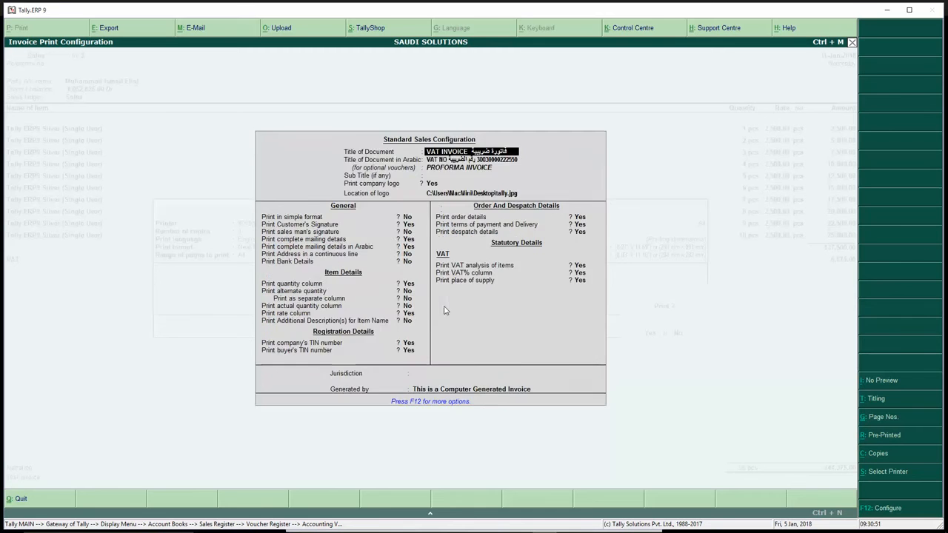
pyautogui.hotkey('ctrl', 'a')
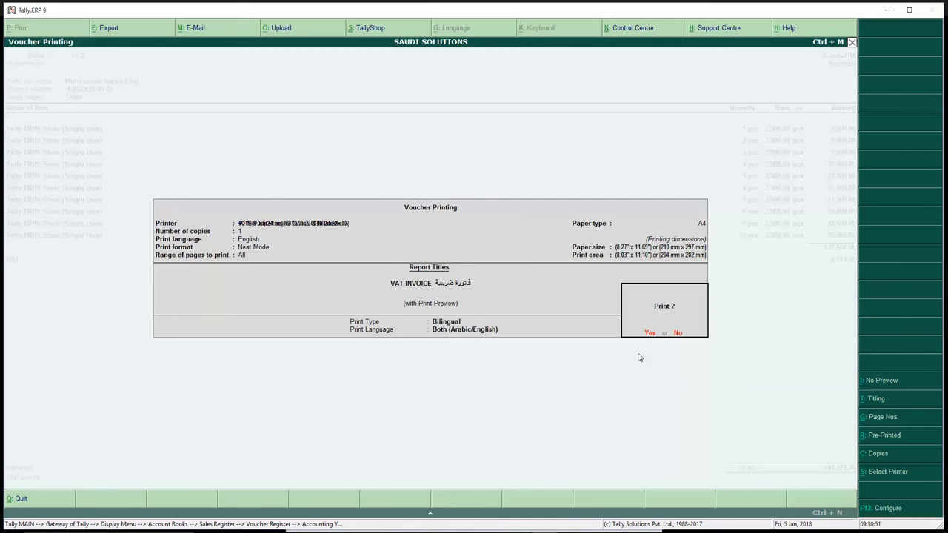
pyautogui.click(886, 512)
pyautogui.click(887, 511)
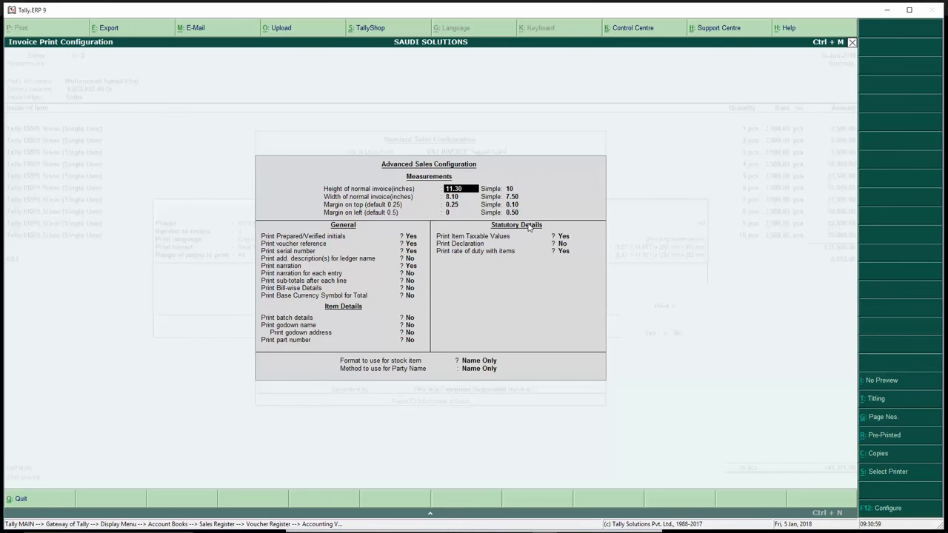
pyautogui.press('Escape')
pyautogui.press('Escape')
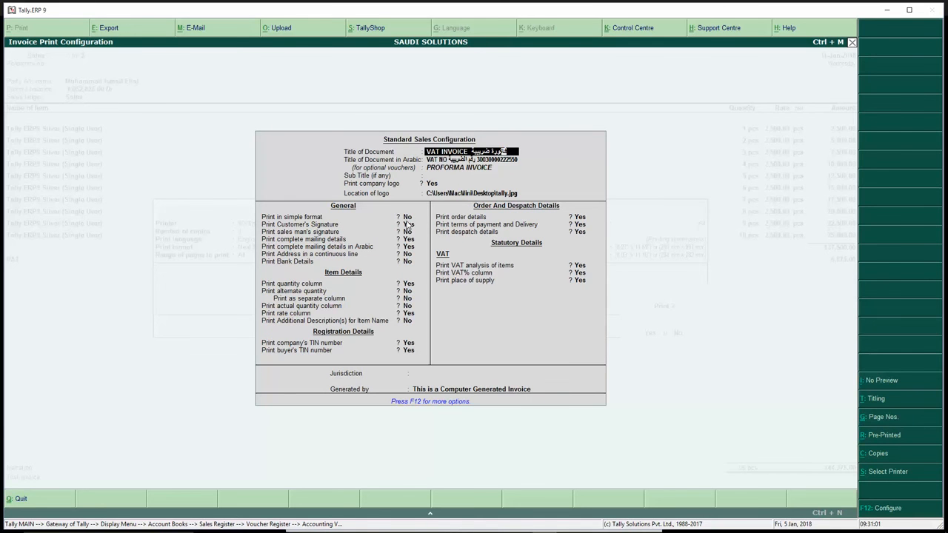
pyautogui.click(408, 219)
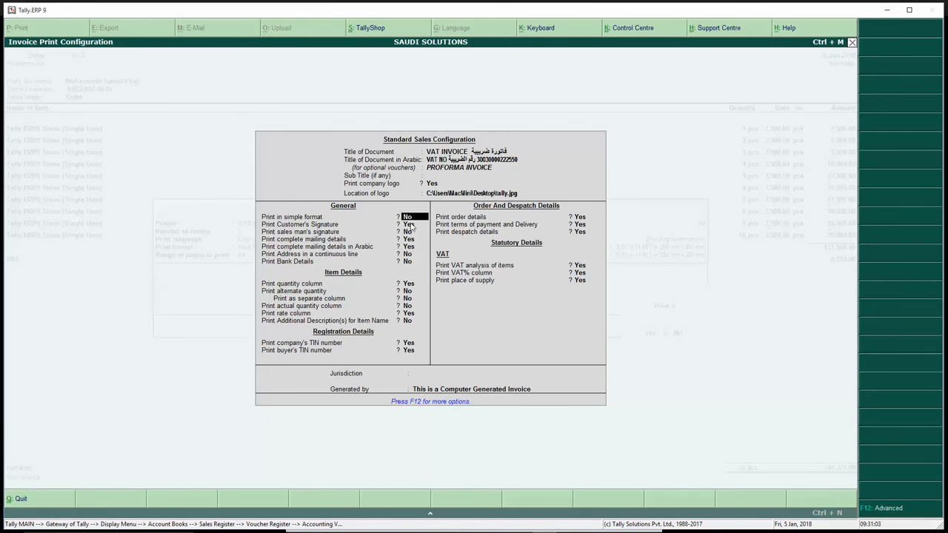
# Set the normal invoice height to 12 inches and width to 10 inches in the advanced sales configuration and accept the settings.
pyautogui.click(889, 509)
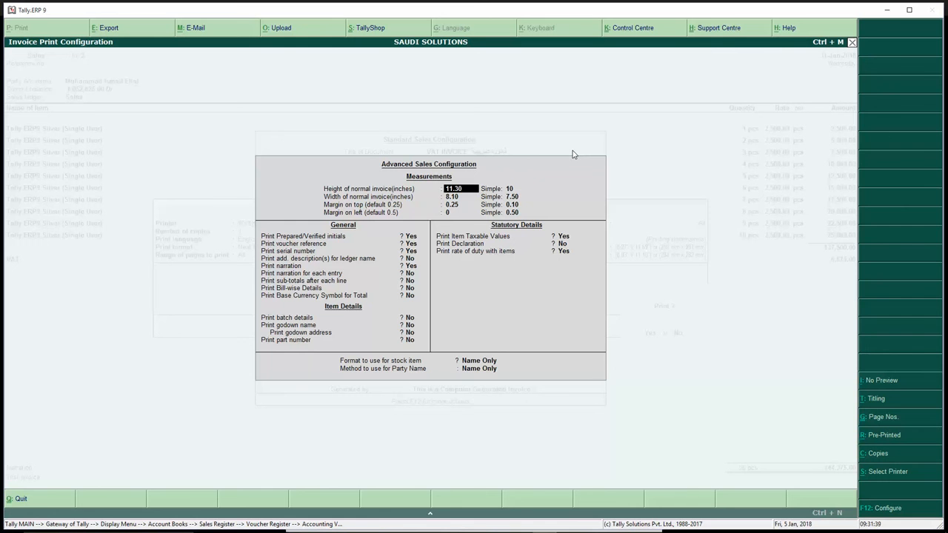
pyautogui.write('12')
pyautogui.press('Return')
pyautogui.press('Return')
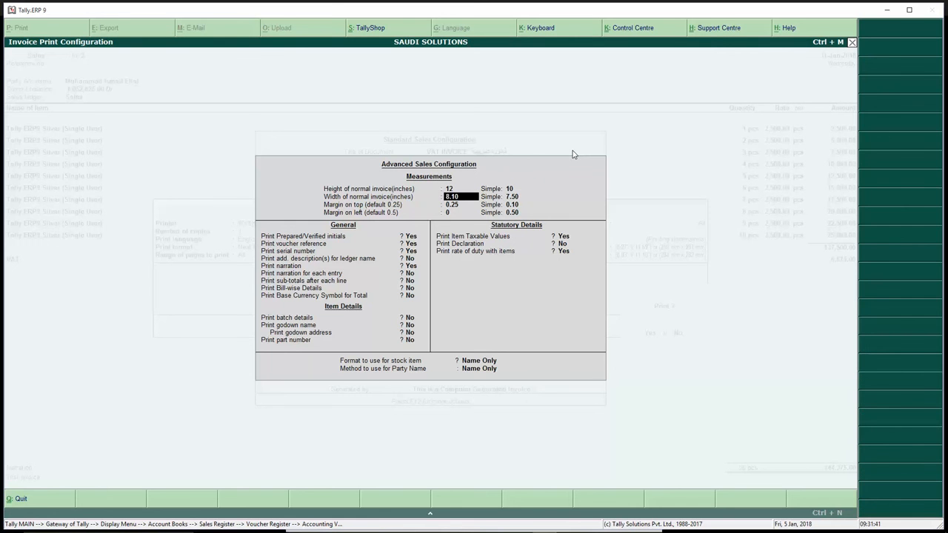
pyautogui.write('10')
pyautogui.press('Return')
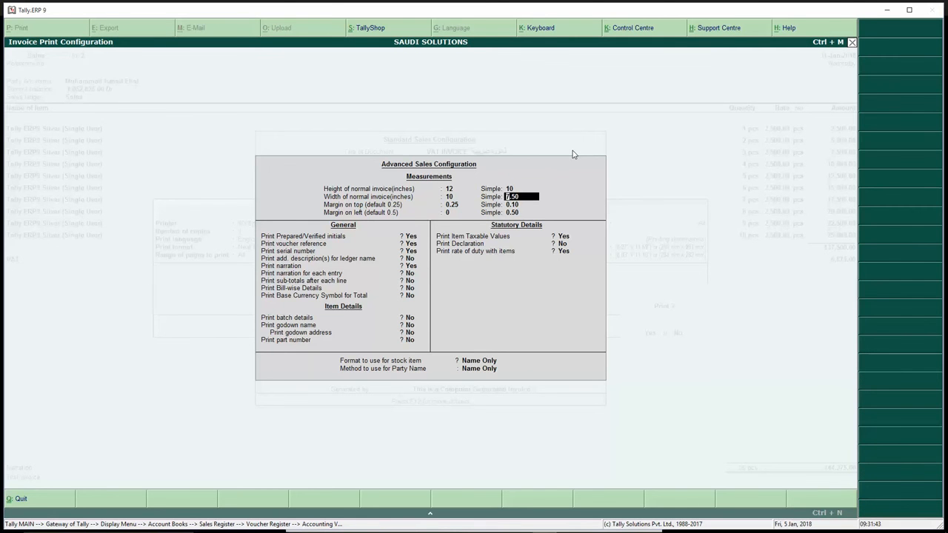
pyautogui.hotkey('ctrl', 'a')
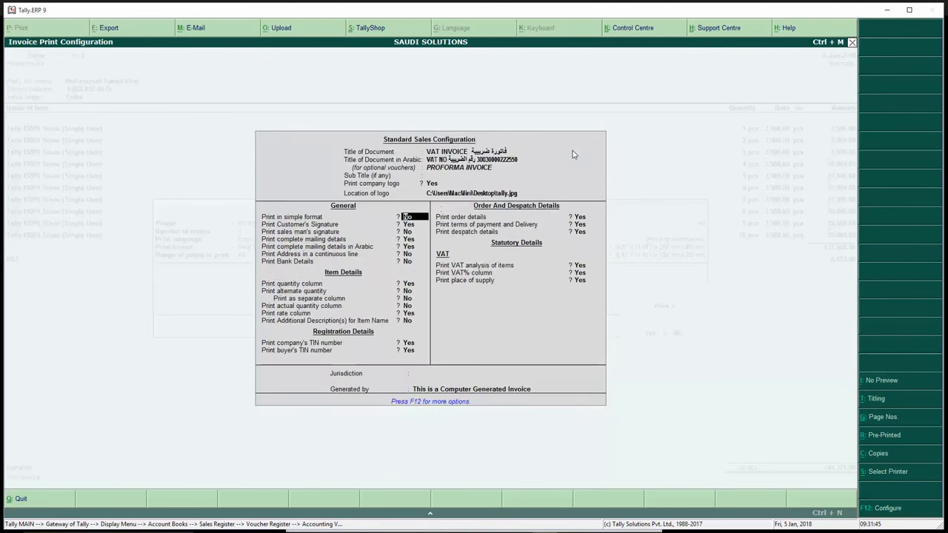
pyautogui.hotkey('ctrl', 'a')
pyautogui.press('Return')
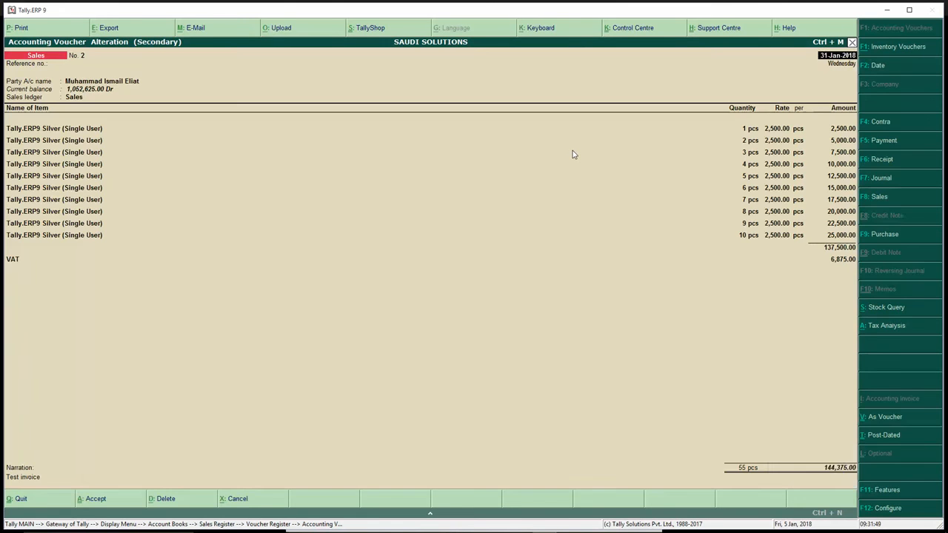
# Return to the voucher register and open the Credit Sales voucher for alteration.
pyautogui.press('Escape')
pyautogui.press('Escape')
pyautogui.press('Up')
pyautogui.press('Up')
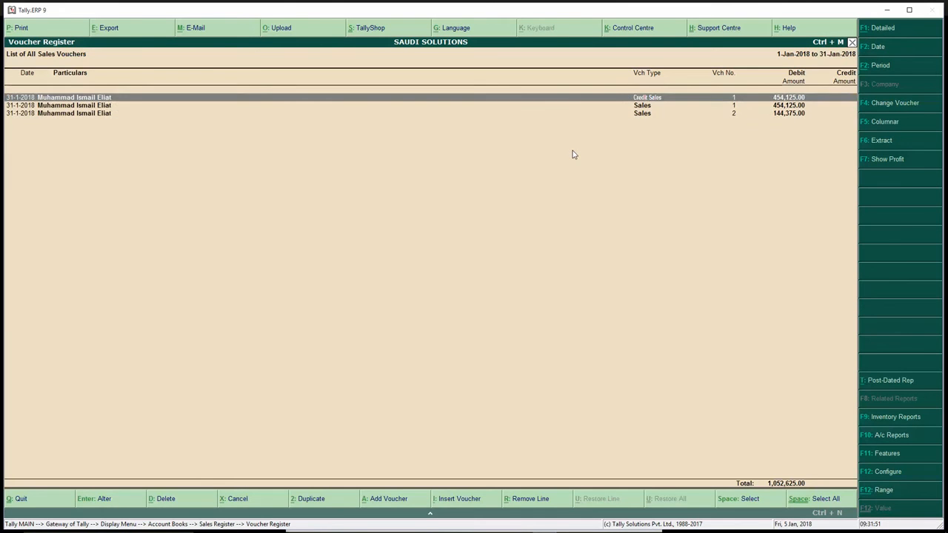
pyautogui.press('Return')
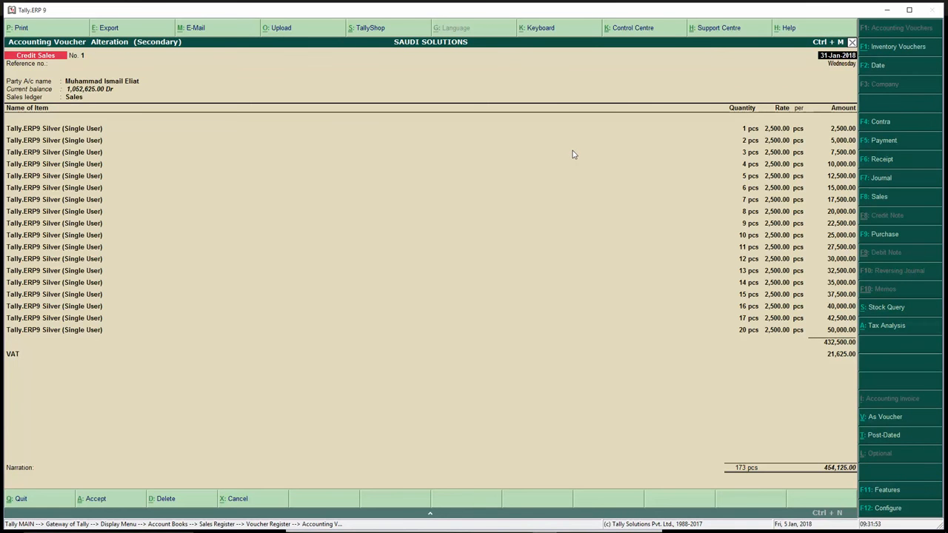
# Turn off printing of the VAT analysis of items, VAT% column and place of supply for the Credit Sales voucher, and accept.
pyautogui.hotkey('alt', 'p')
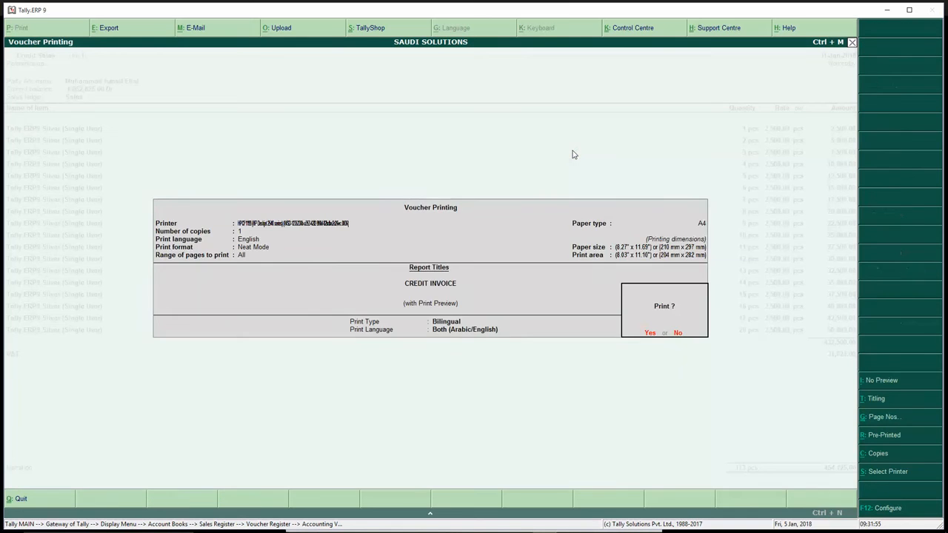
pyautogui.press('F12')
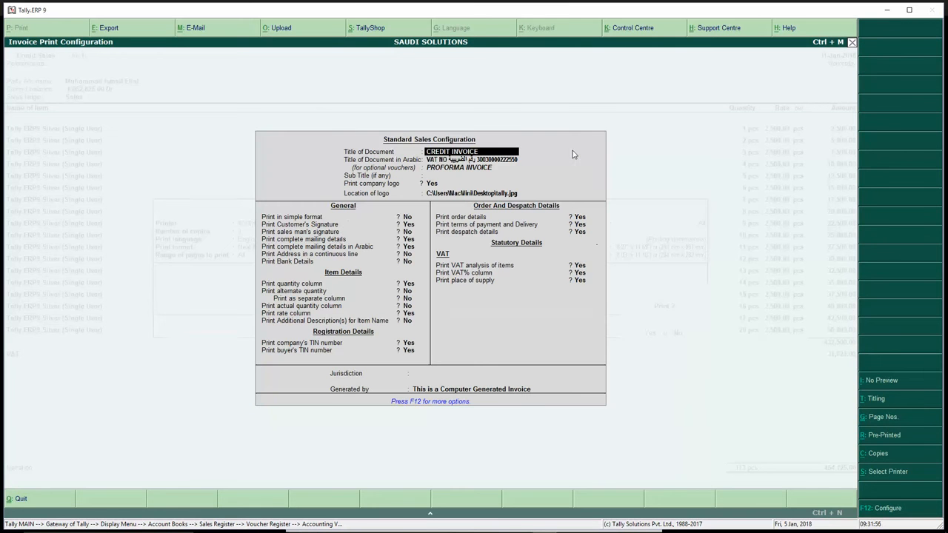
pyautogui.click(579, 265)
pyautogui.click(582, 273)
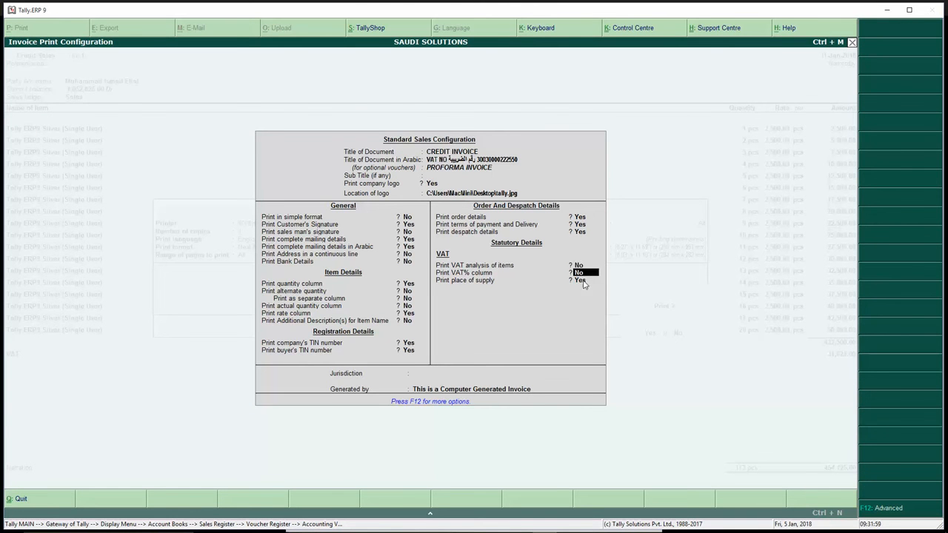
pyautogui.click(583, 280)
pyautogui.press('Return')
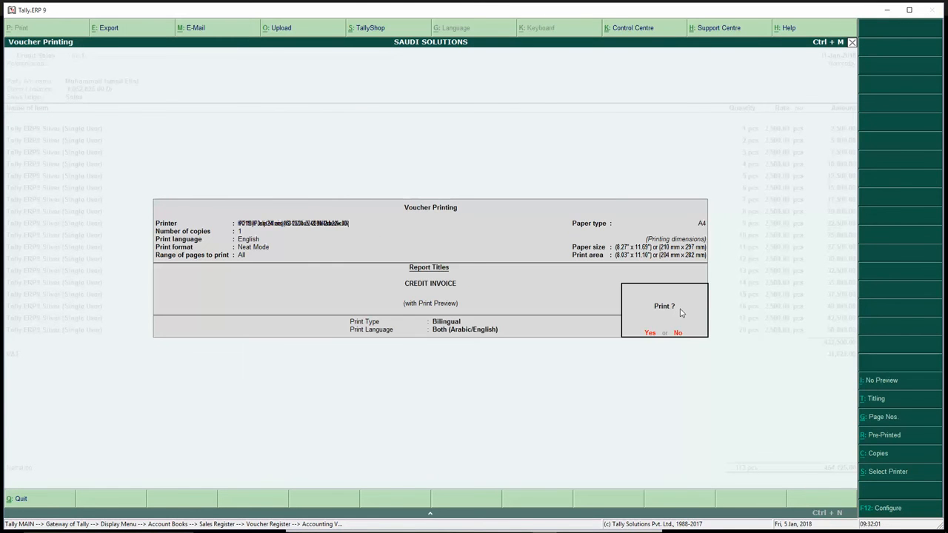
# Preview both pages of the credit invoice and return to the voucher.
pyautogui.press('Return')
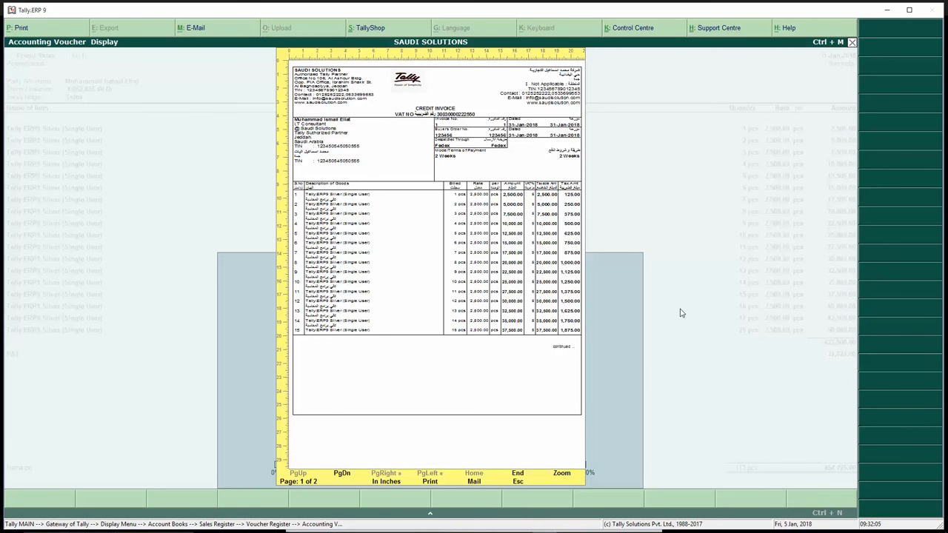
pyautogui.press('pagedown')
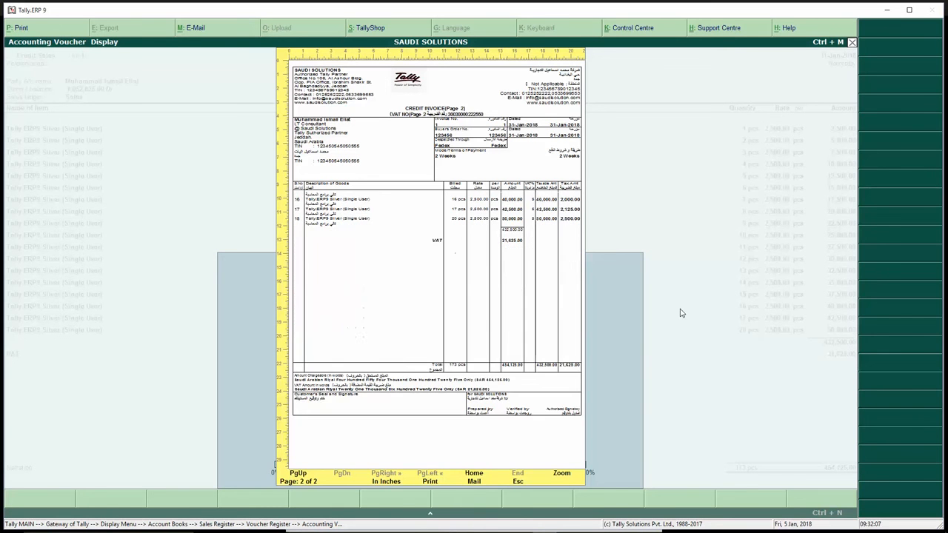
pyautogui.press('pageup')
pyautogui.press('Escape')
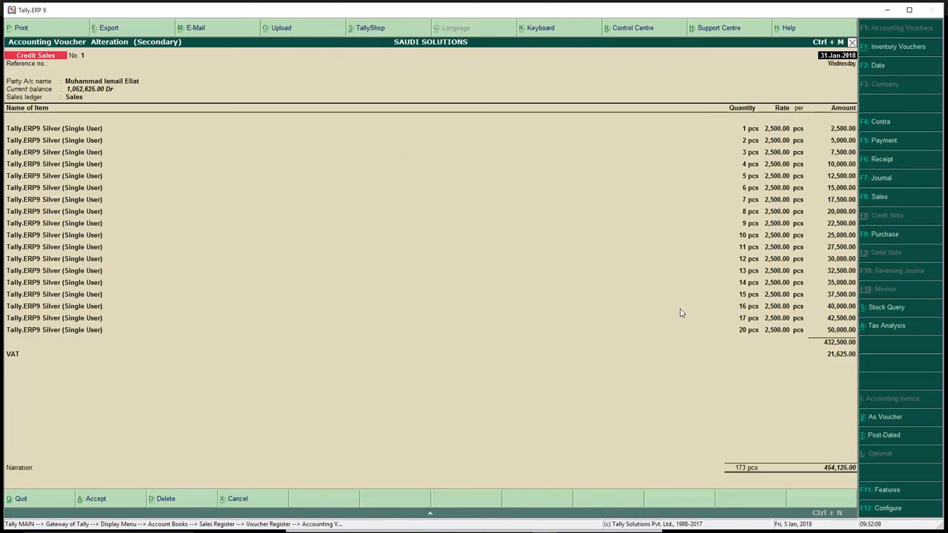
# Try a shorter normal invoice height in the advanced sales configuration and preview the credit invoice.
pyautogui.hotkey('alt', 'p')
pyautogui.press('F12')
pyautogui.press('F12')
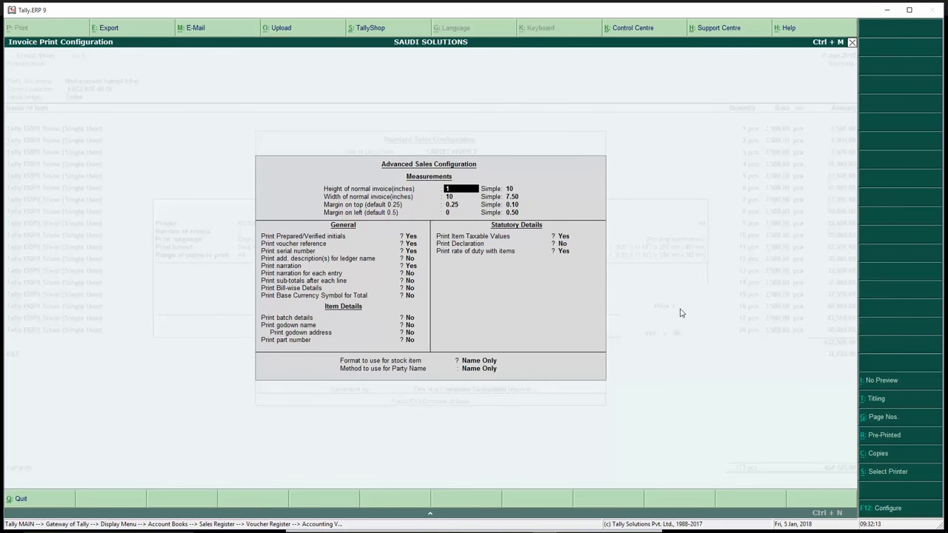
pyautogui.press('Return')
pyautogui.hotkey('ctrl', 'a')
pyautogui.hotkey('ctrl', 'a')
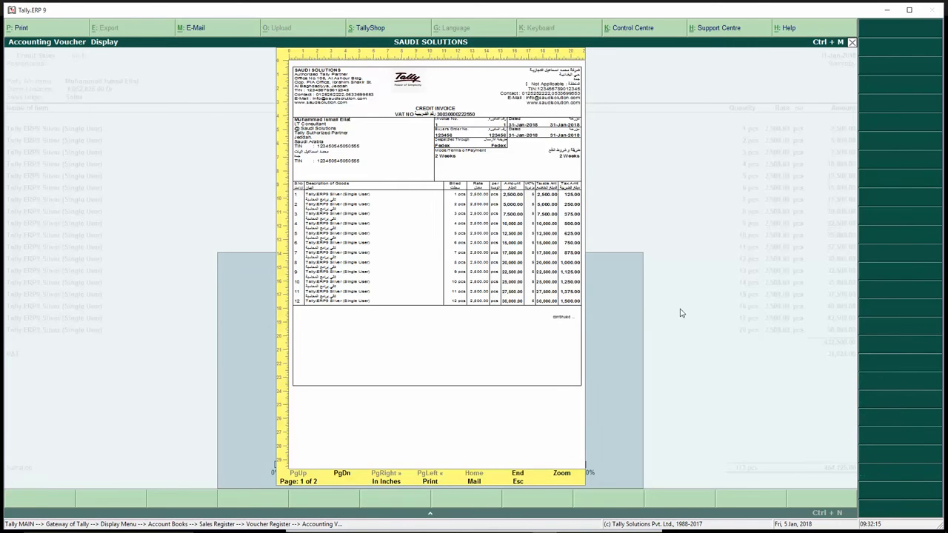
pyautogui.press('Escape')
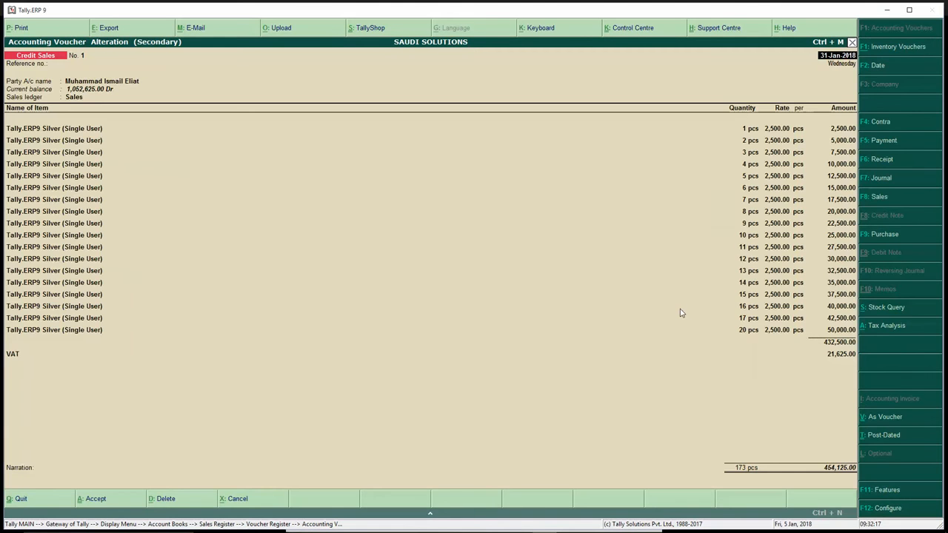
# Increase the normal invoice height so that all items fit on a single page, and preview the credit invoice.
pyautogui.hotkey('alt', 'p')
pyautogui.press('F12')
pyautogui.press('F12')
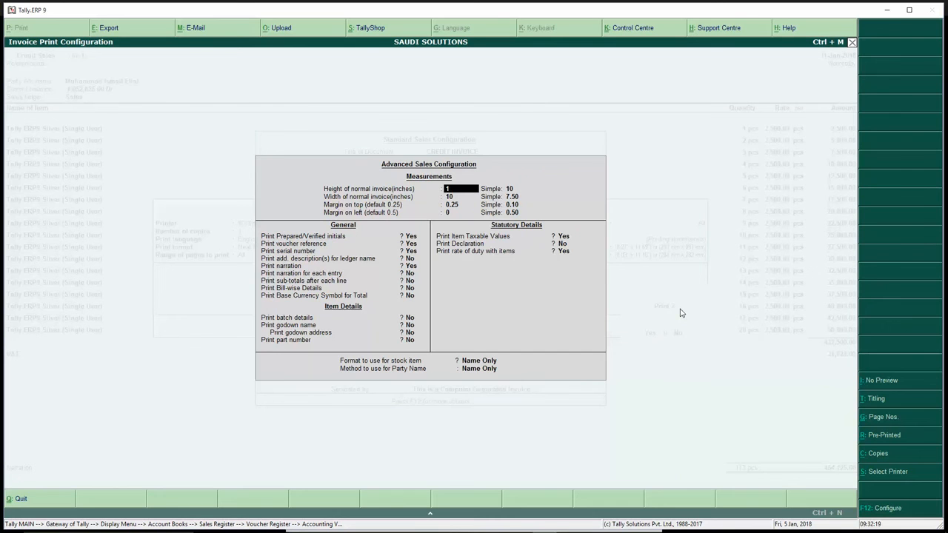
pyautogui.press('Return')
pyautogui.hotkey('ctrl', 'a')
pyautogui.hotkey('ctrl', 'a')
pyautogui.press('Return')
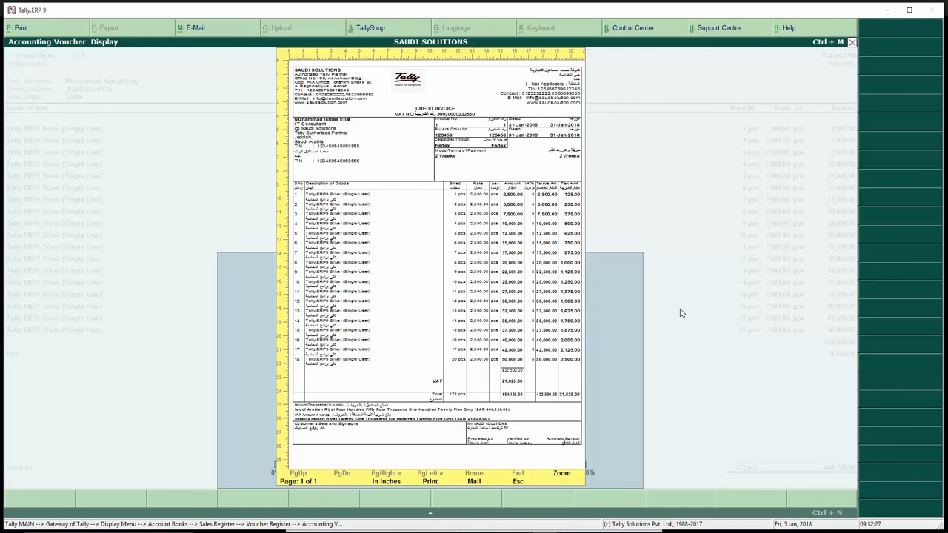
# Examine the single-page credit invoice at enlarged size, from the header down to the totals and signature block.
pyautogui.hotkey('alt', 'z')
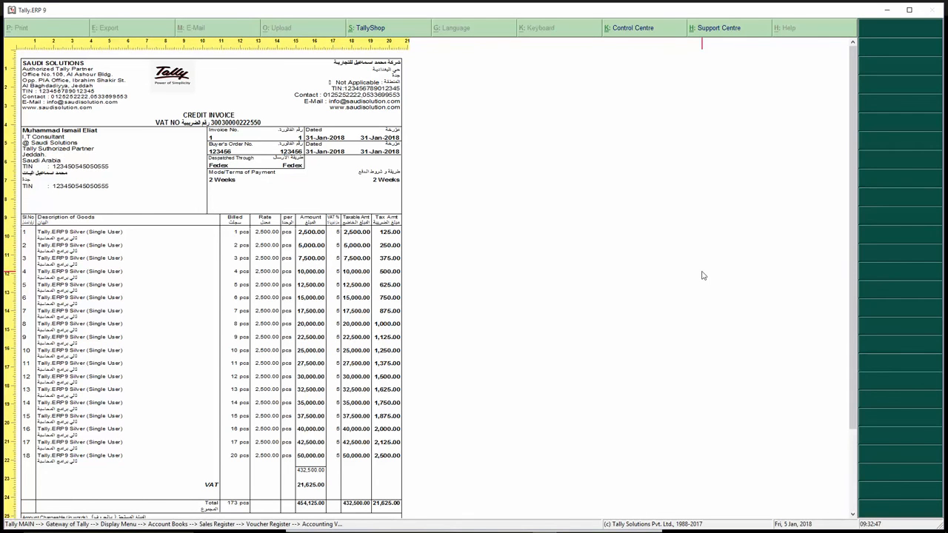
pyautogui.moveTo(852, 311); pyautogui.dragTo(854, 446)
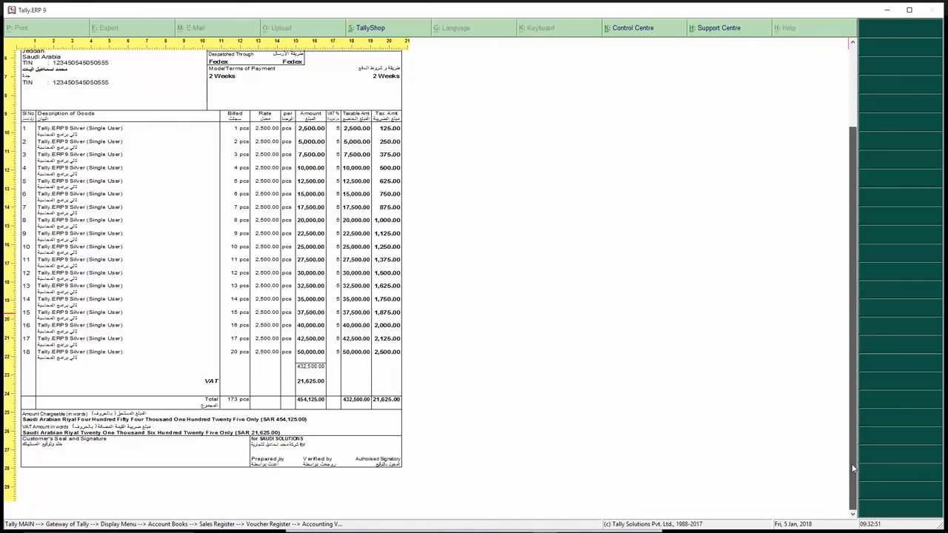
pyautogui.moveTo(853, 469); pyautogui.dragTo(859, 204)
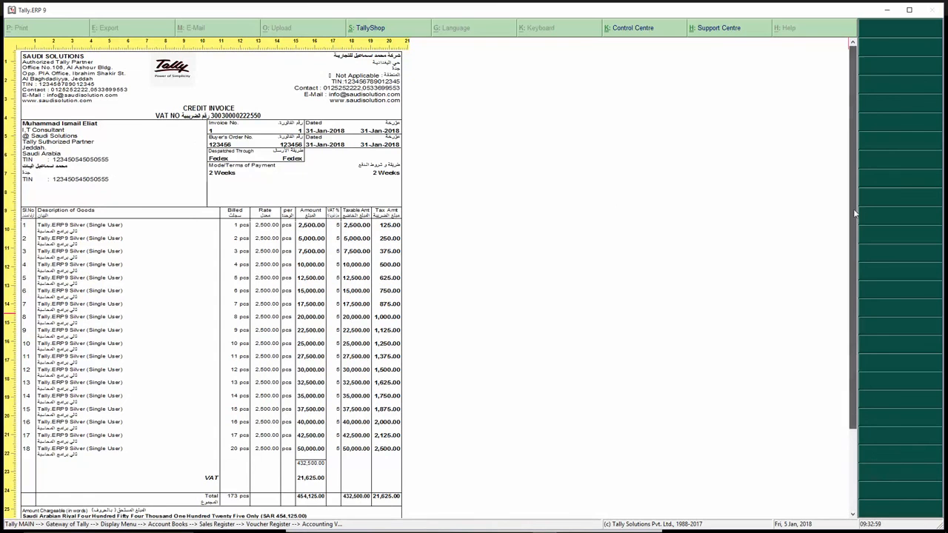
pyautogui.press('Escape')
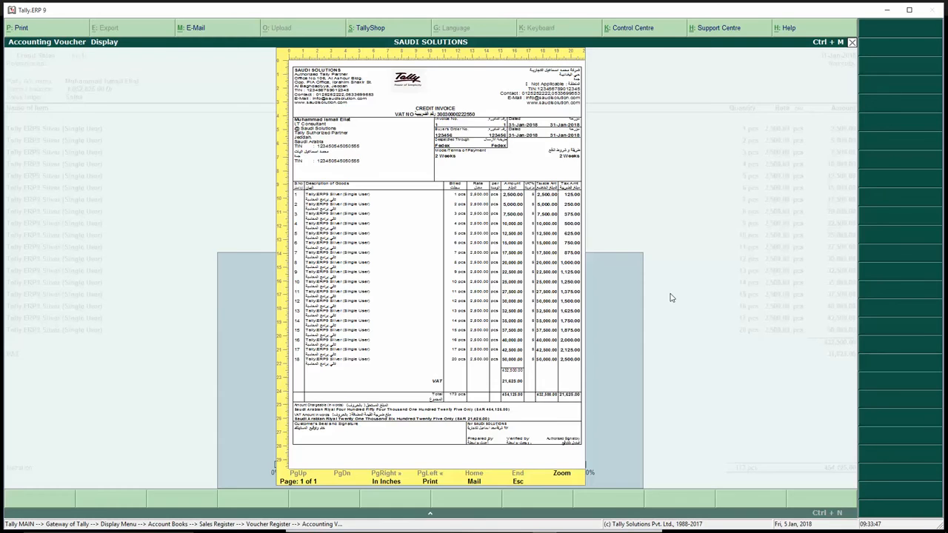
pyautogui.press('Return')
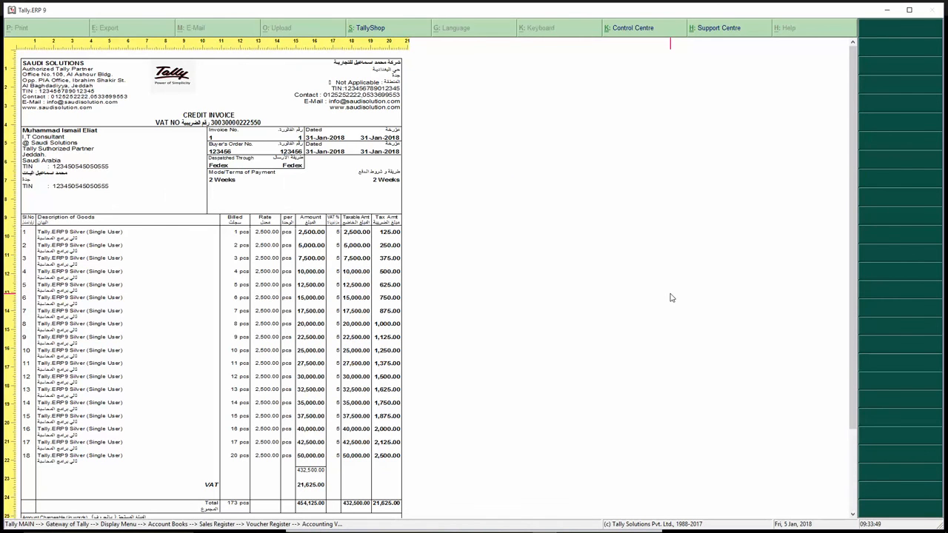